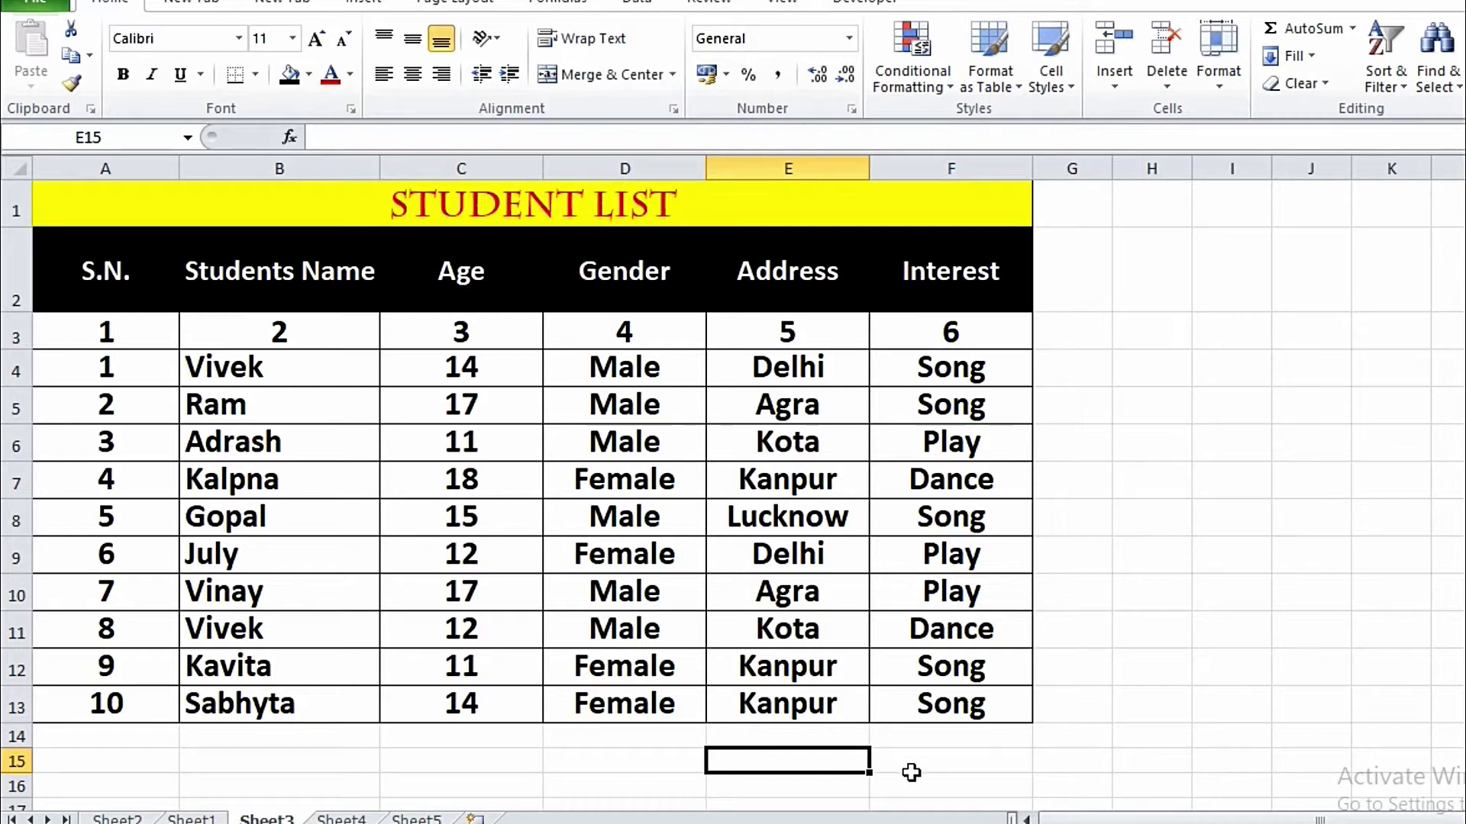
Step: Select the empty cells D16, E15 and D15 below the table
{"action": "left_click", "coordinate": [644, 779]}
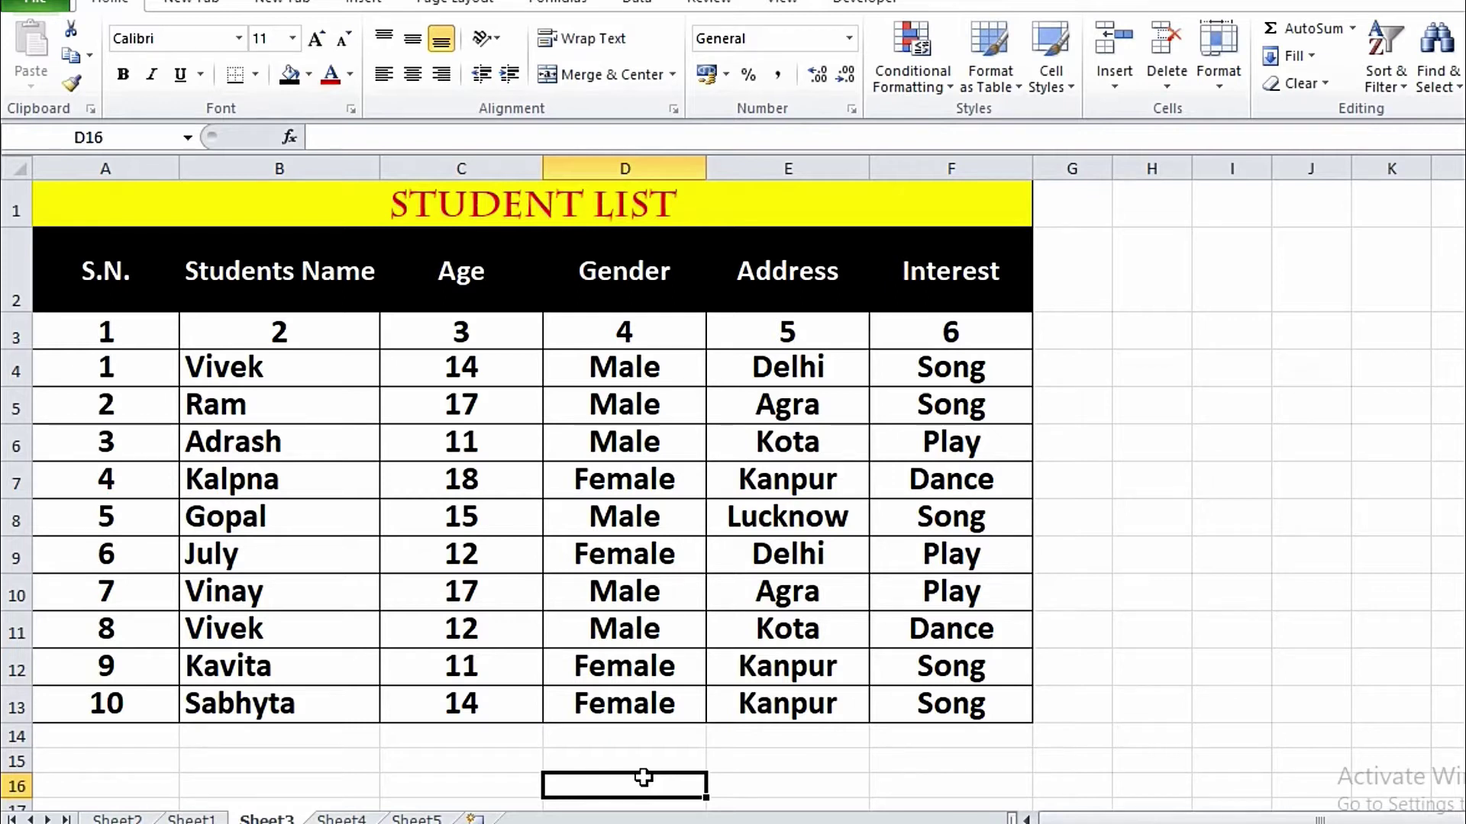
{"action": "left_click", "coordinate": [807, 763]}
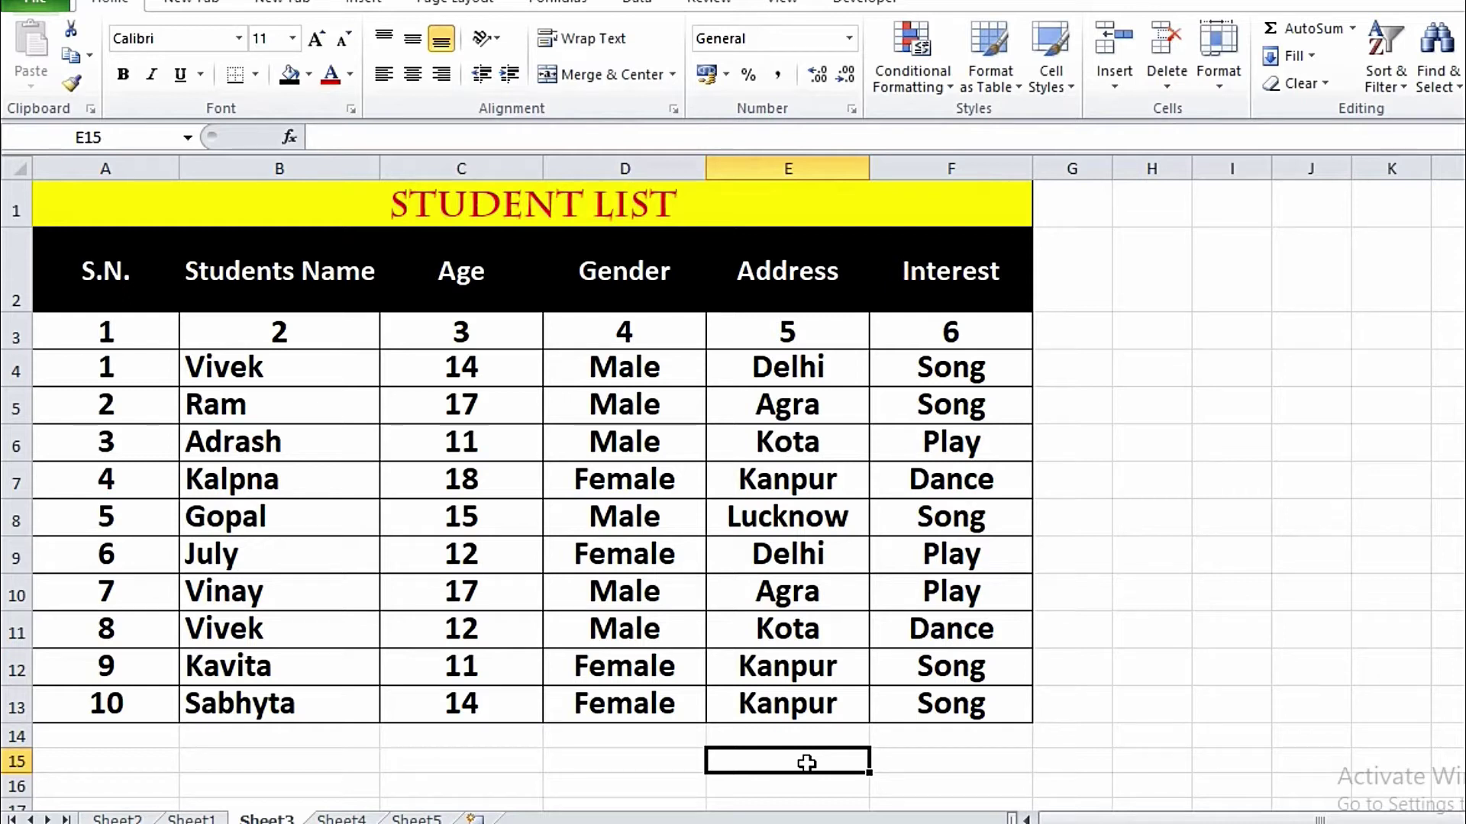
{"action": "left_click", "coordinate": [625, 763]}
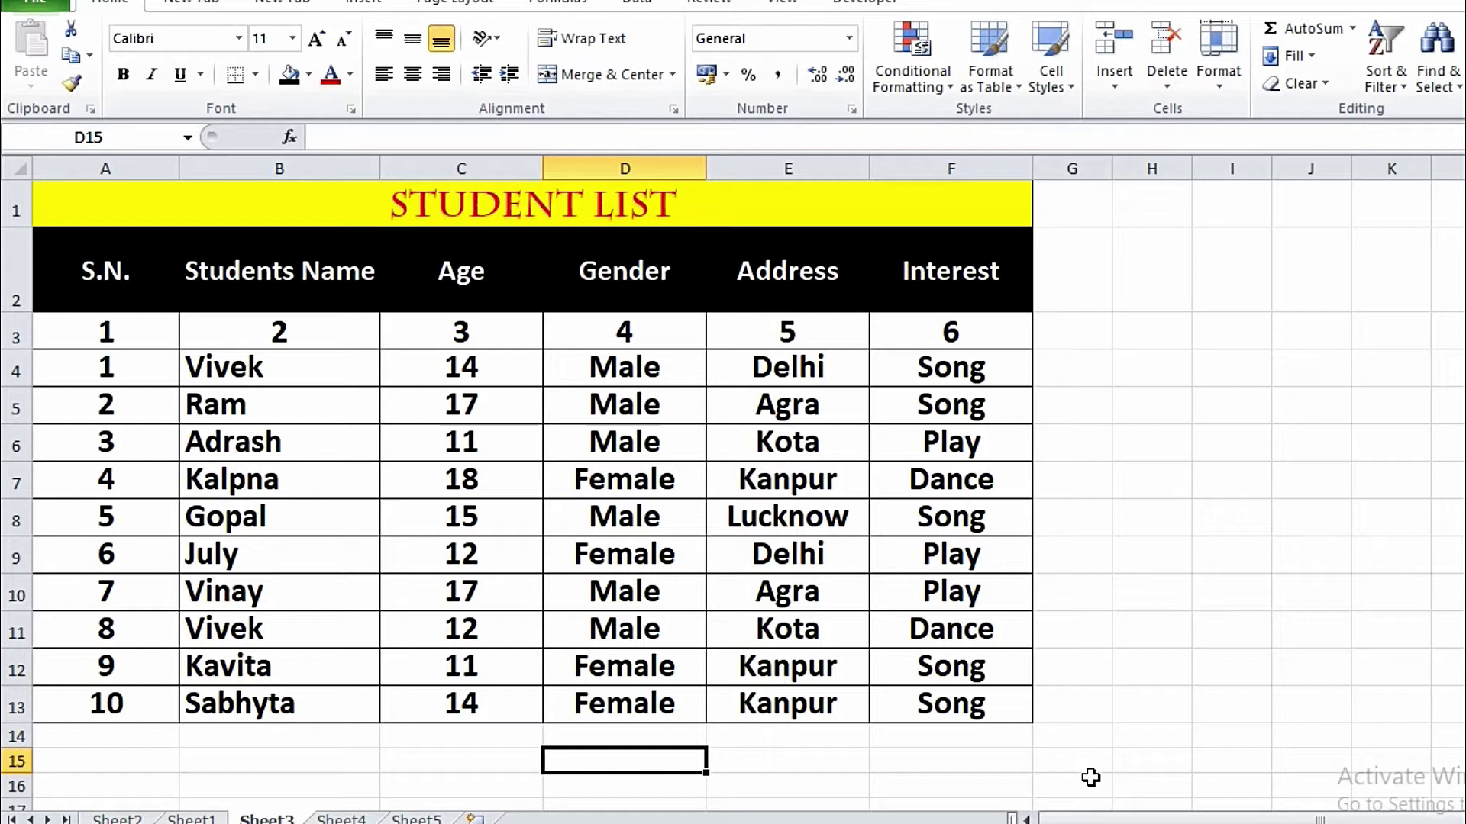
Step: Protect the STUDENT LIST sheet with a password, entering it twice to confirm
{"action": "left_click", "coordinate": [1221, 85]}
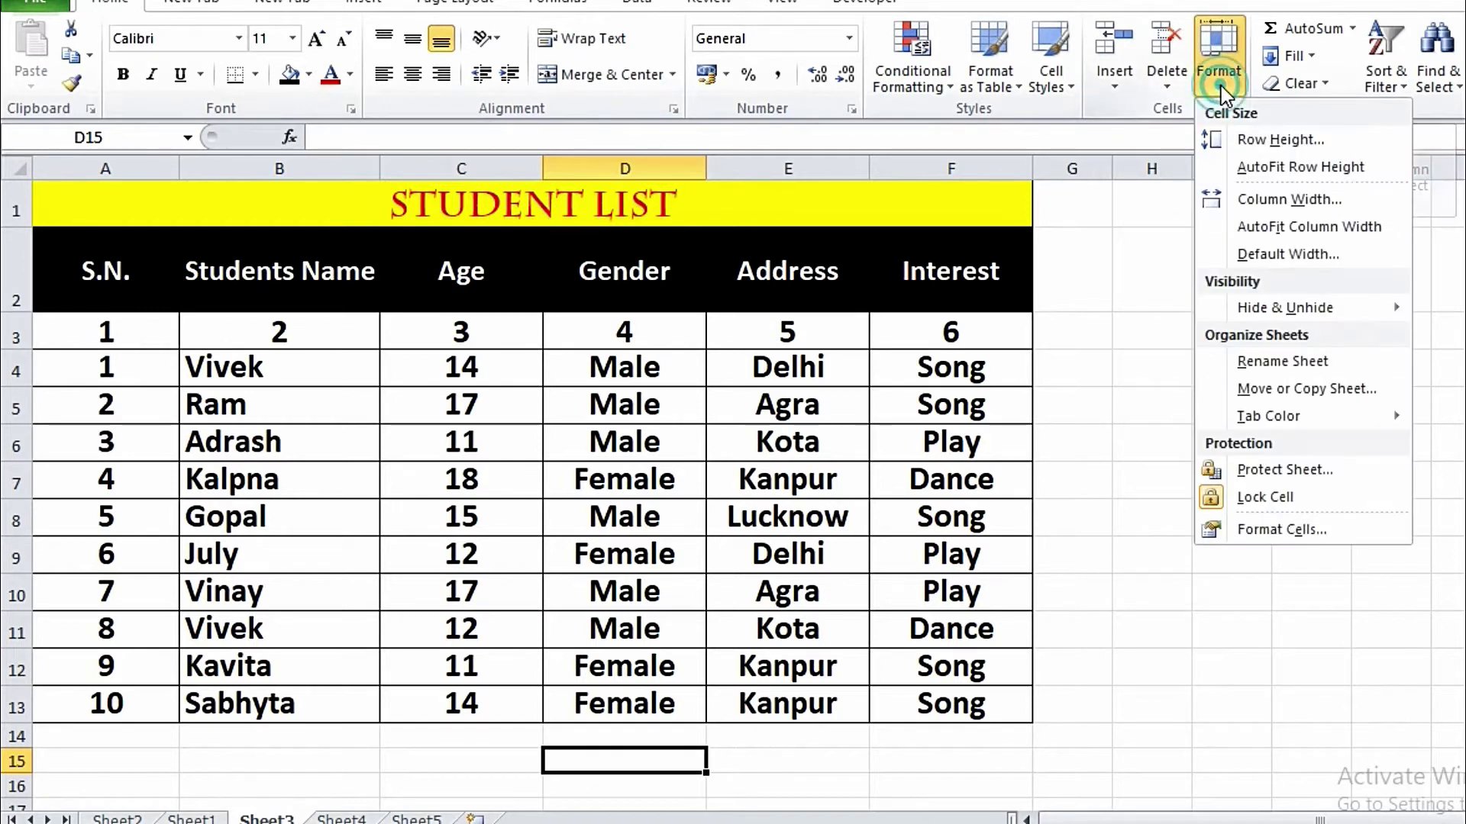
{"action": "left_click", "coordinate": [1258, 480]}
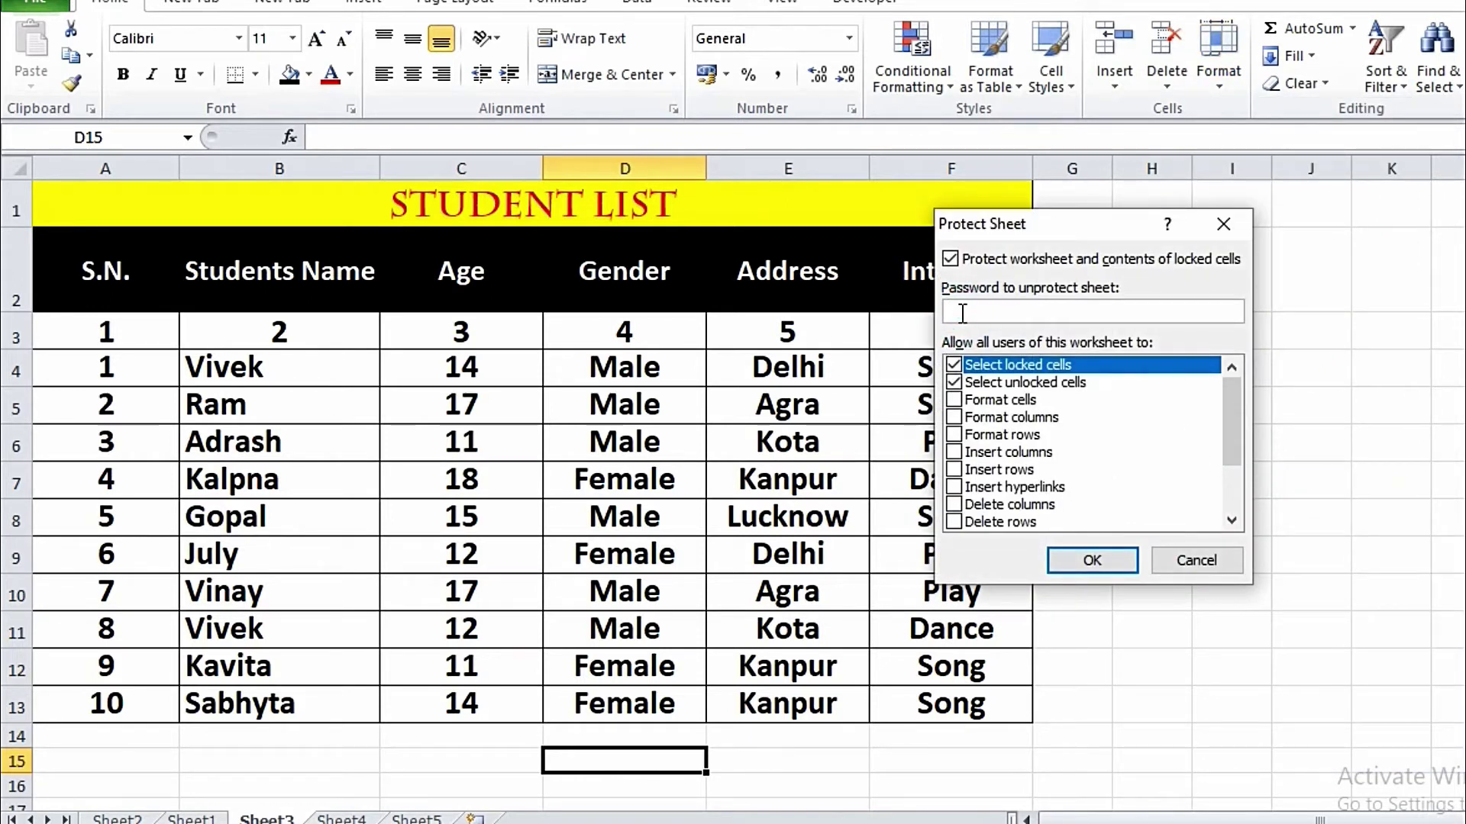
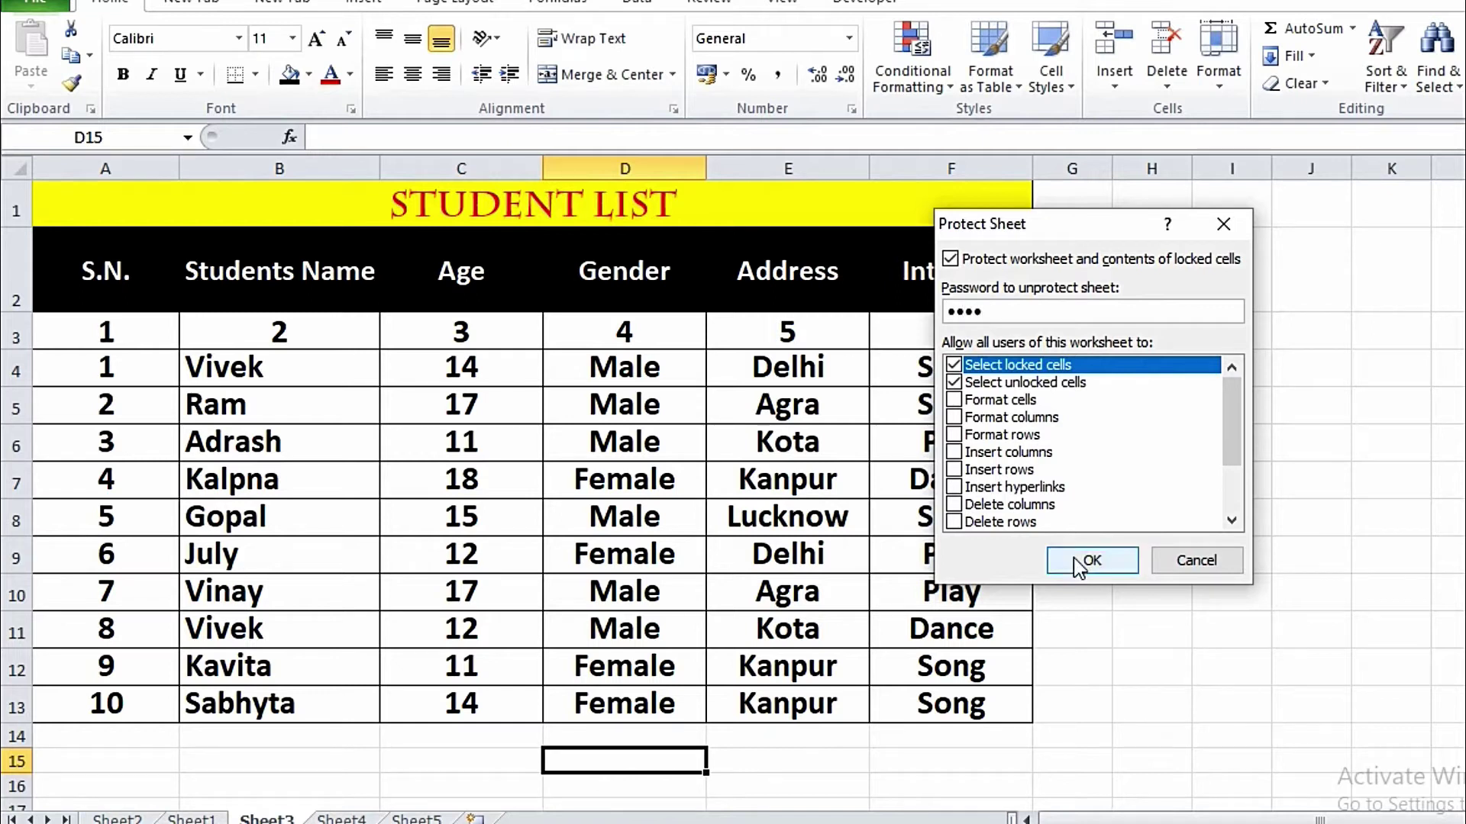
{"action": "left_click", "coordinate": [1074, 557]}
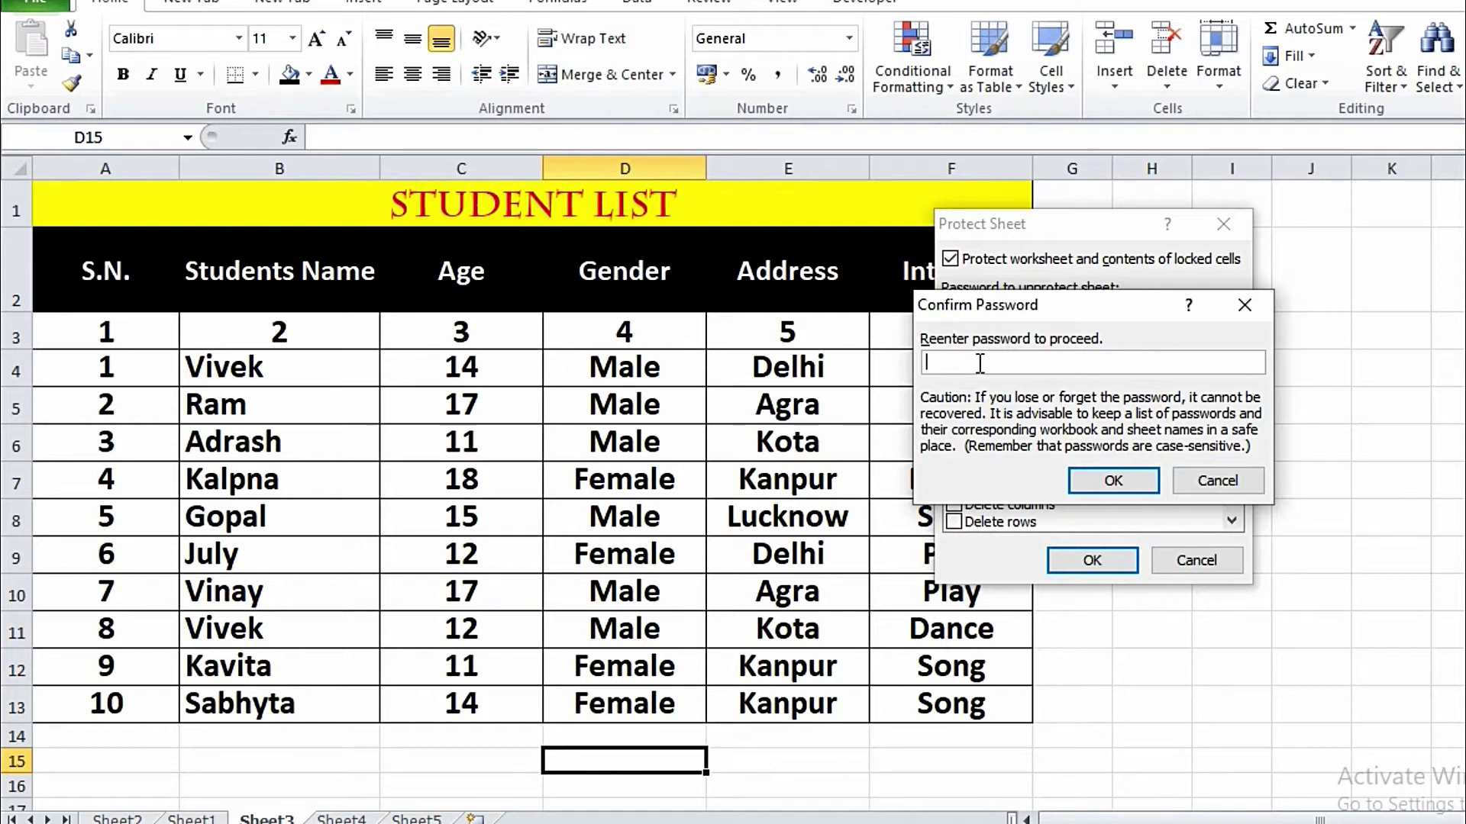
{"action": "left_click", "coordinate": [1113, 483]}
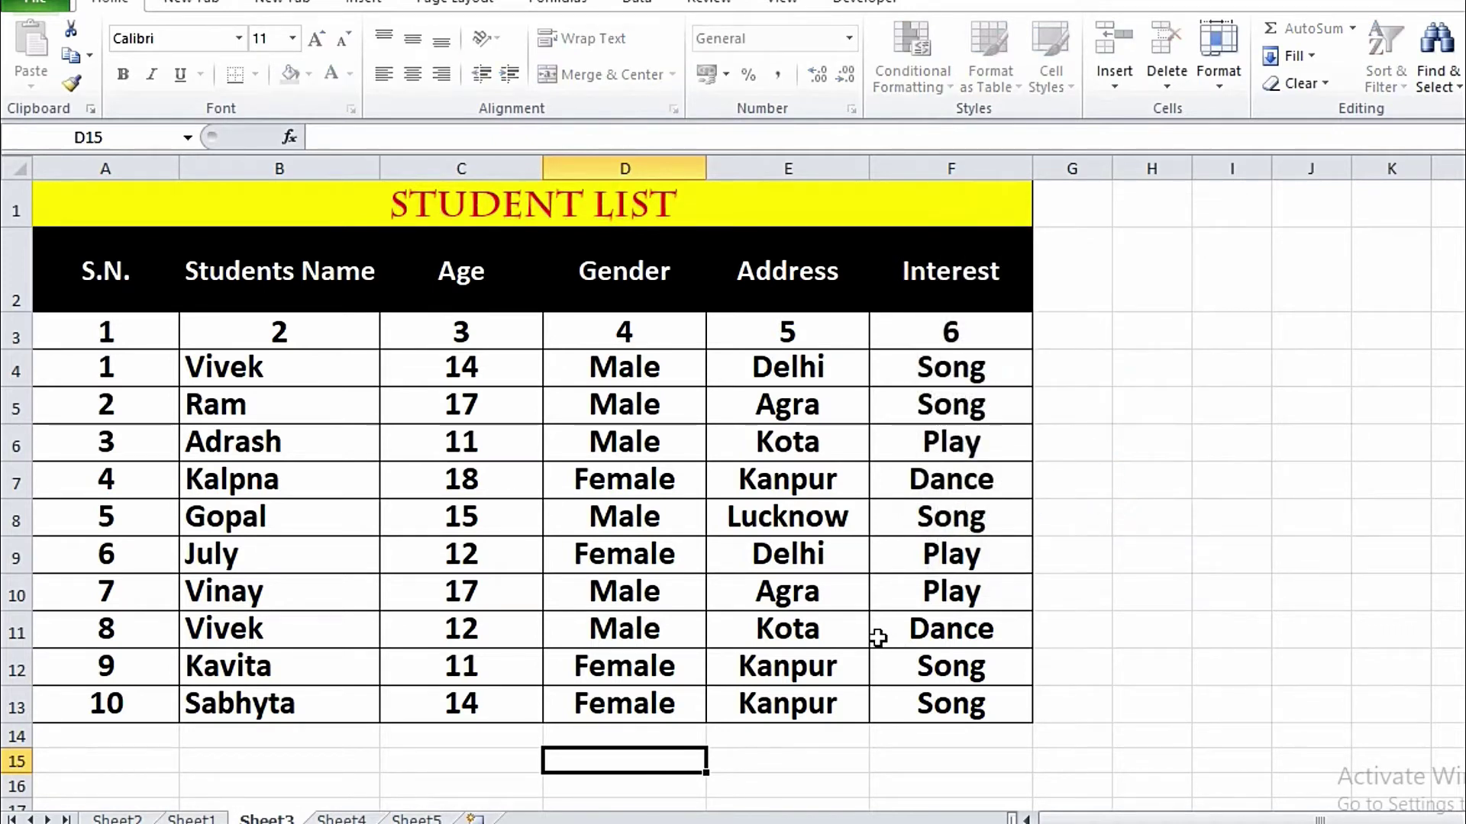
{"action": "left_click", "coordinate": [594, 622]}
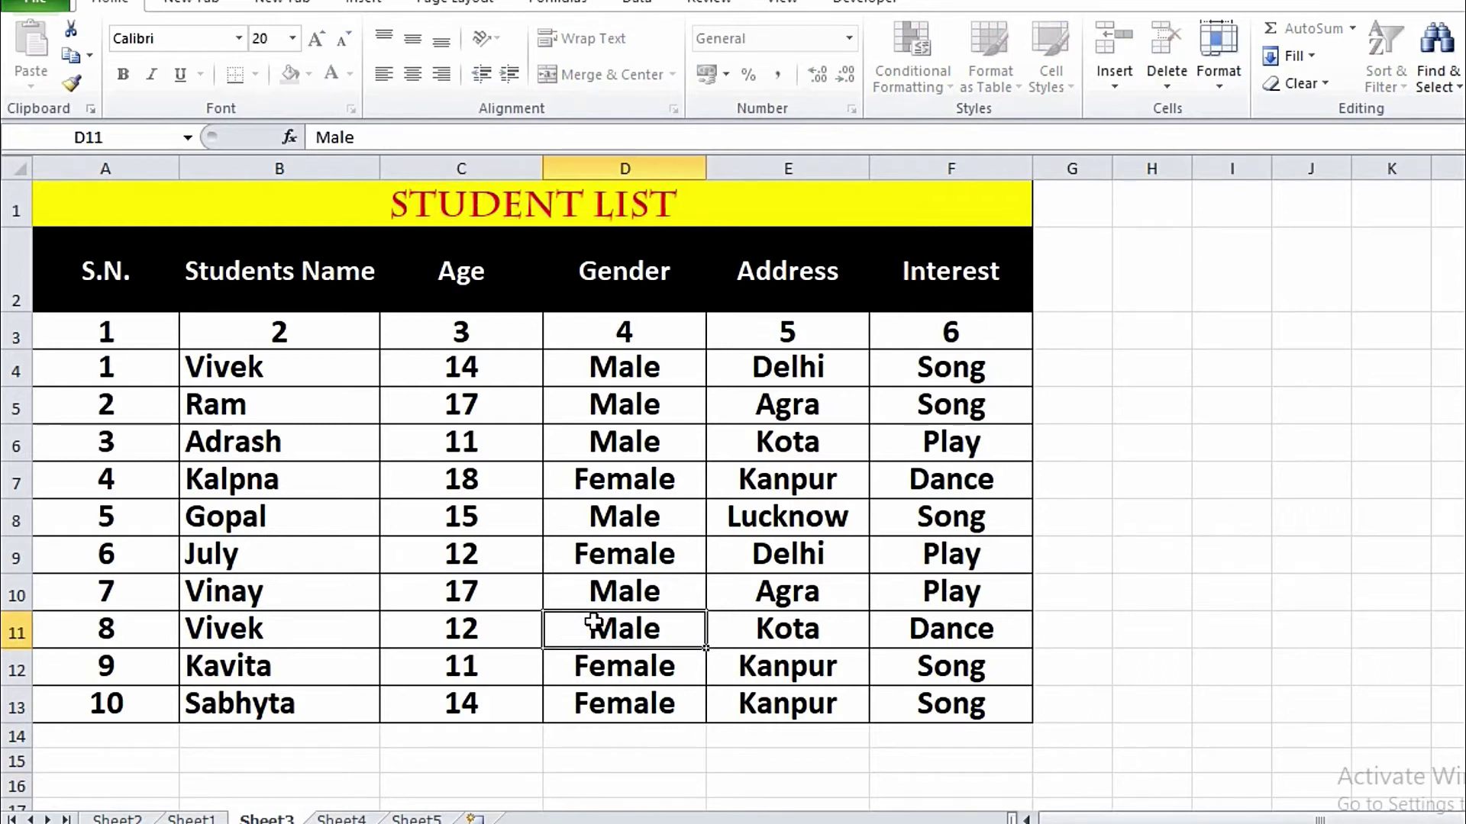
{"action": "double_click", "coordinate": [594, 622]}
{"action": "left_click", "coordinate": [844, 484]}
{"action": "double_click", "coordinate": [227, 442]}
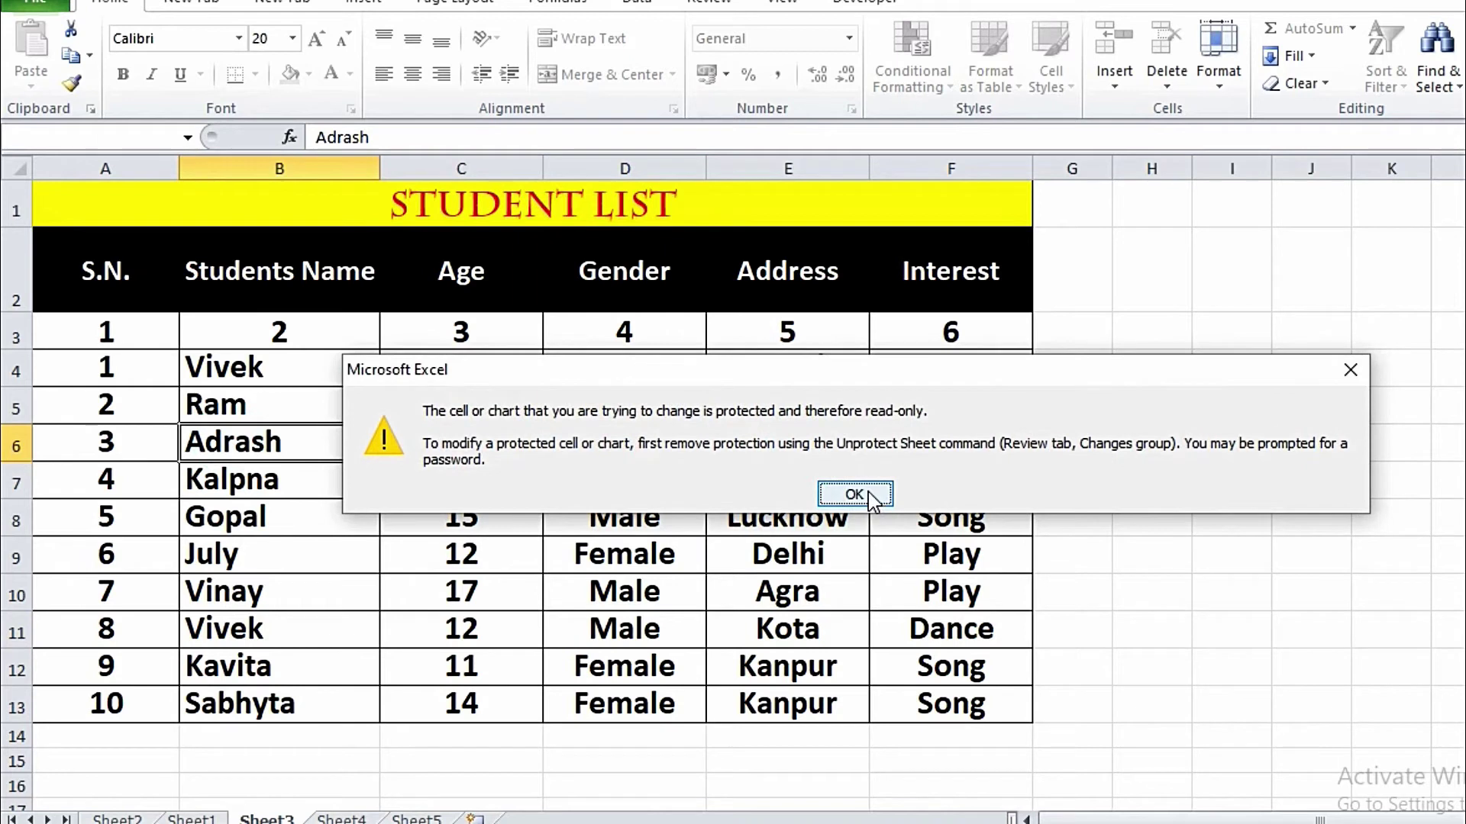
{"action": "left_click", "coordinate": [855, 495]}
{"action": "left_click", "coordinate": [861, 491]}
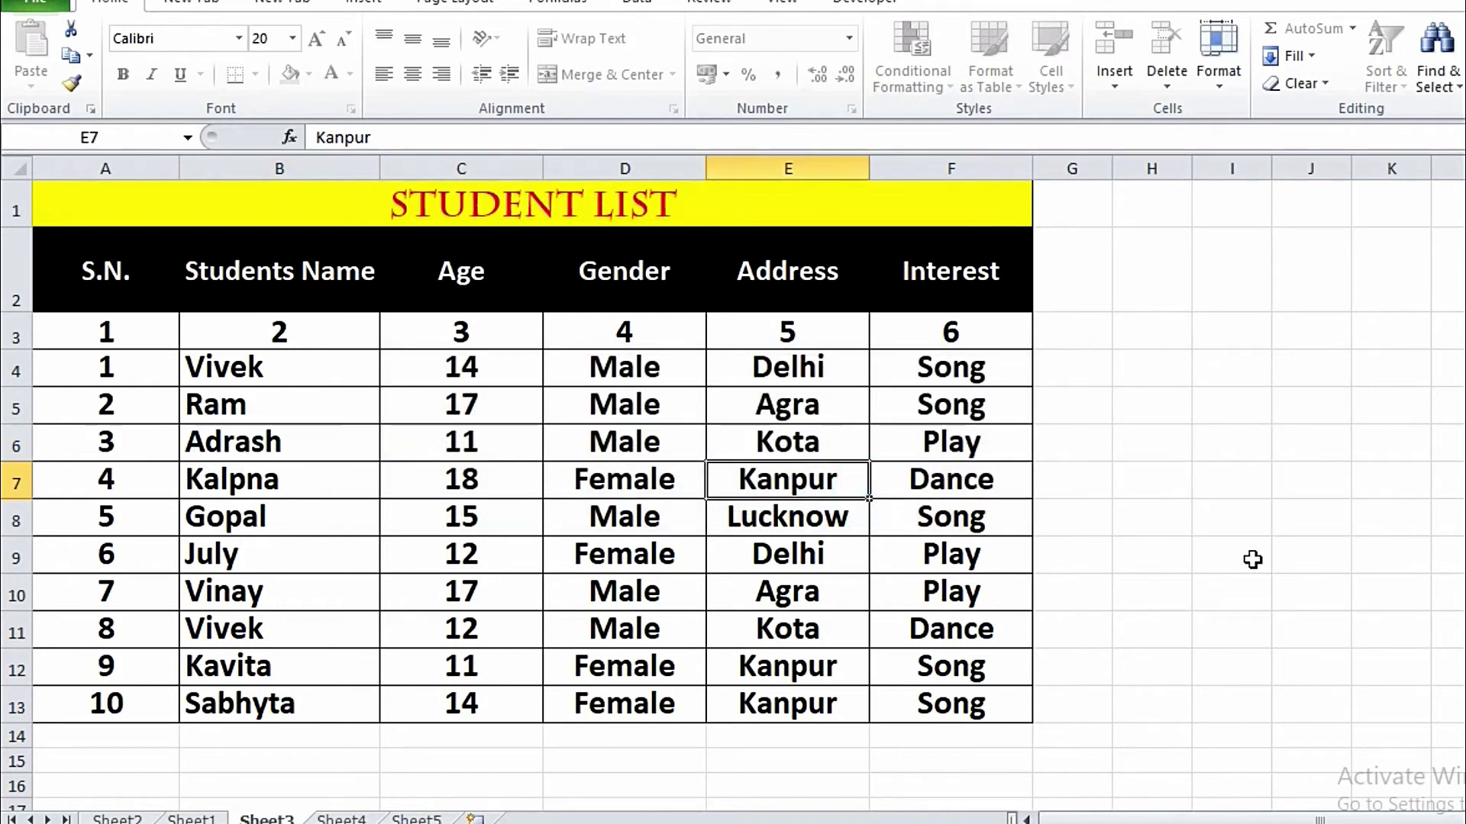
{"action": "double_click", "coordinate": [1203, 552]}
{"action": "left_click", "coordinate": [838, 500]}
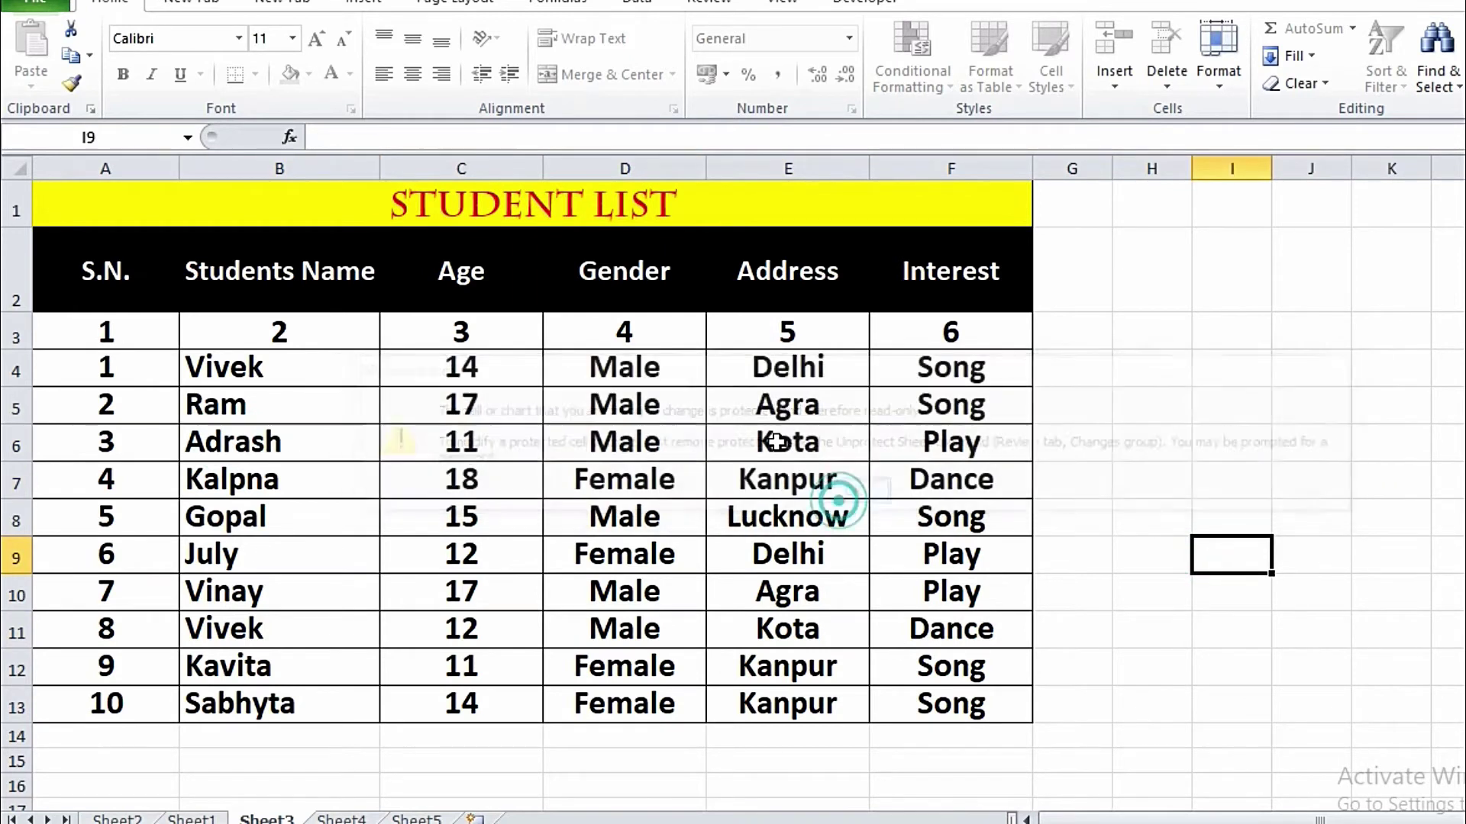
{"action": "double_click", "coordinate": [652, 284]}
{"action": "left_click", "coordinate": [863, 493]}
{"action": "double_click", "coordinate": [1072, 737]}
{"action": "left_click", "coordinate": [855, 495]}
{"action": "left_click", "coordinate": [514, 453]}
{"action": "double_click", "coordinate": [514, 453]}
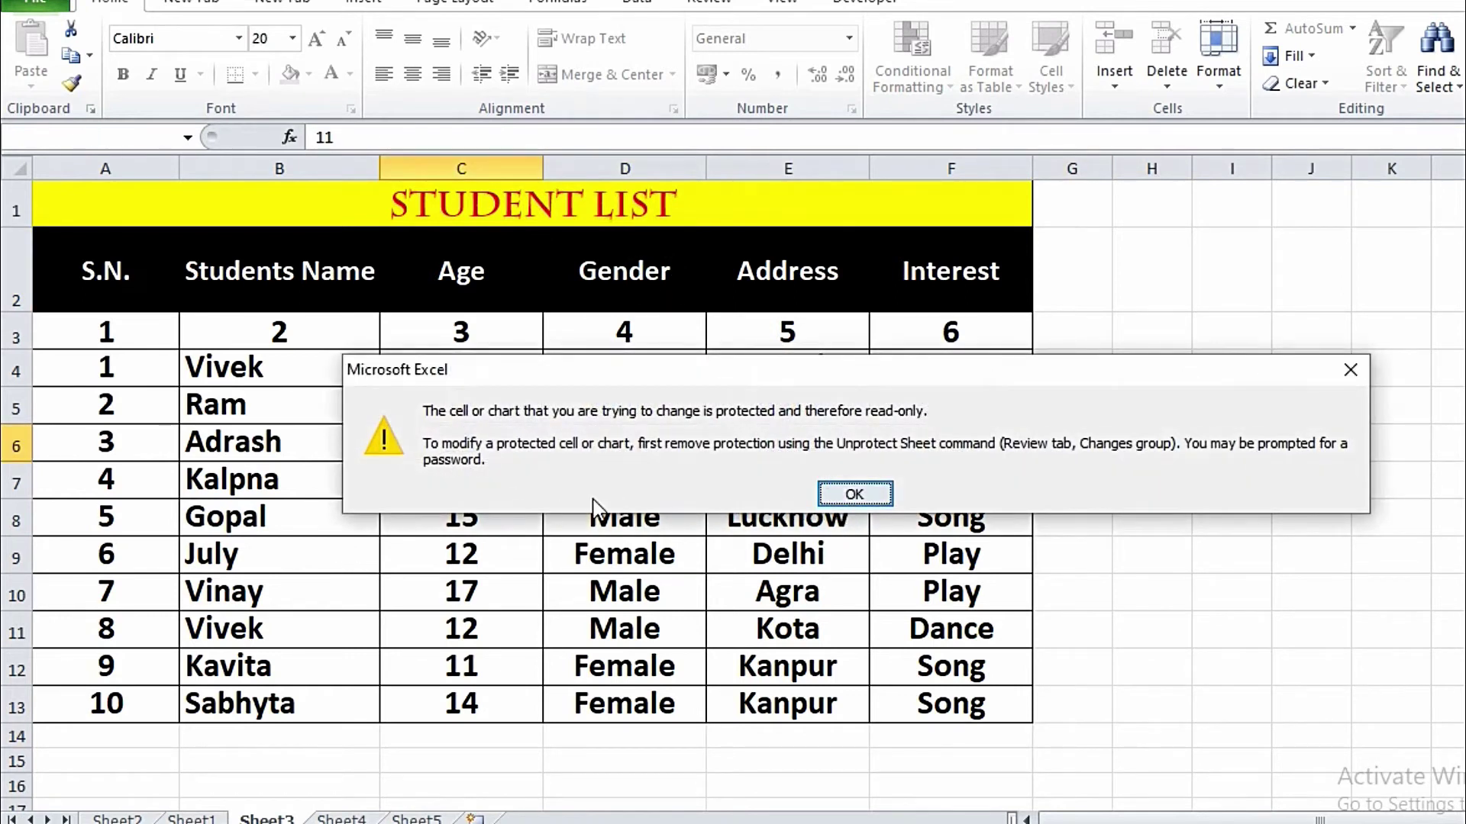
{"action": "left_click", "coordinate": [881, 496]}
{"action": "double_click", "coordinate": [786, 428]}
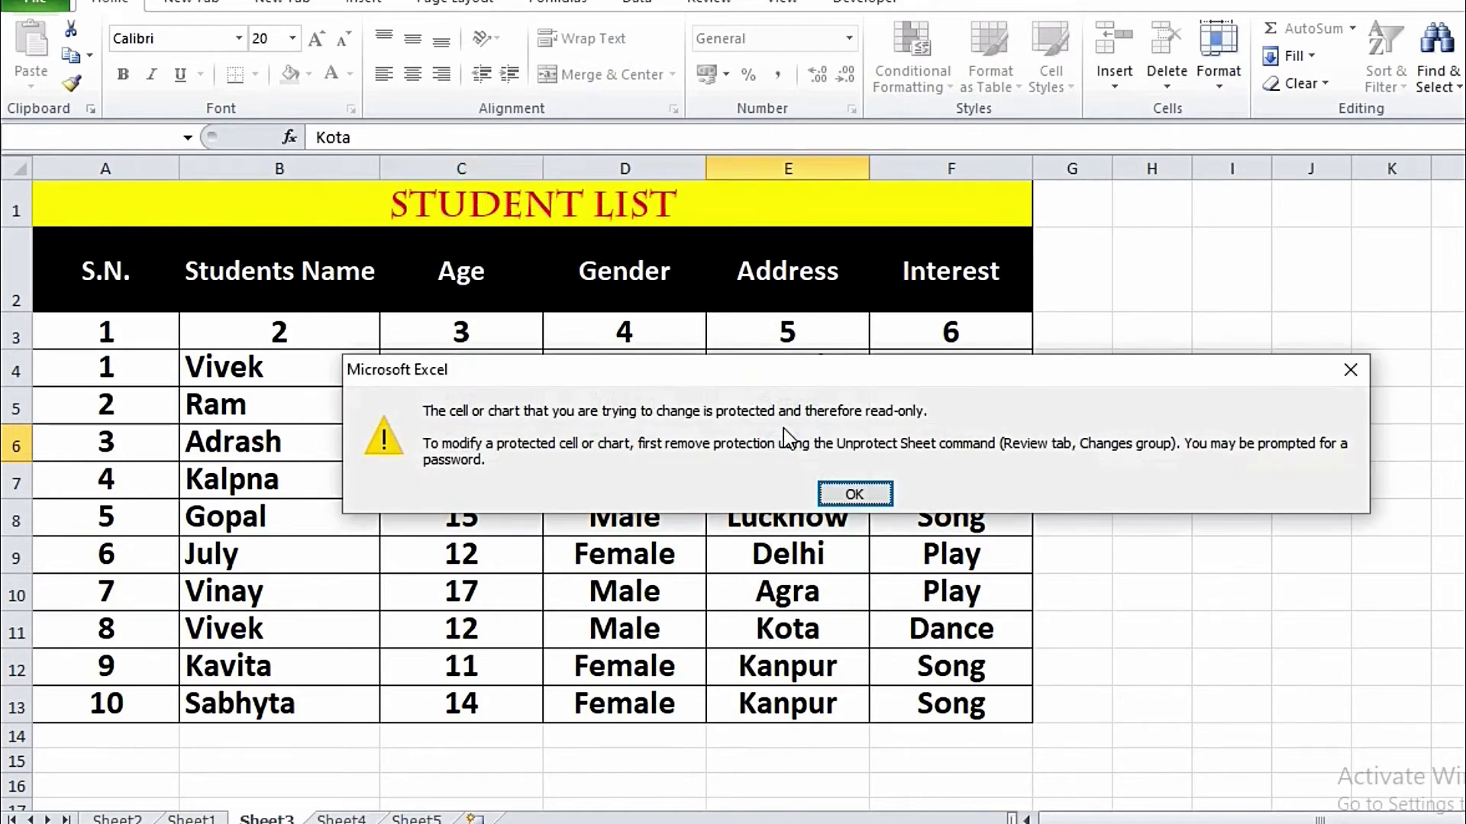
{"action": "left_click", "coordinate": [852, 492]}
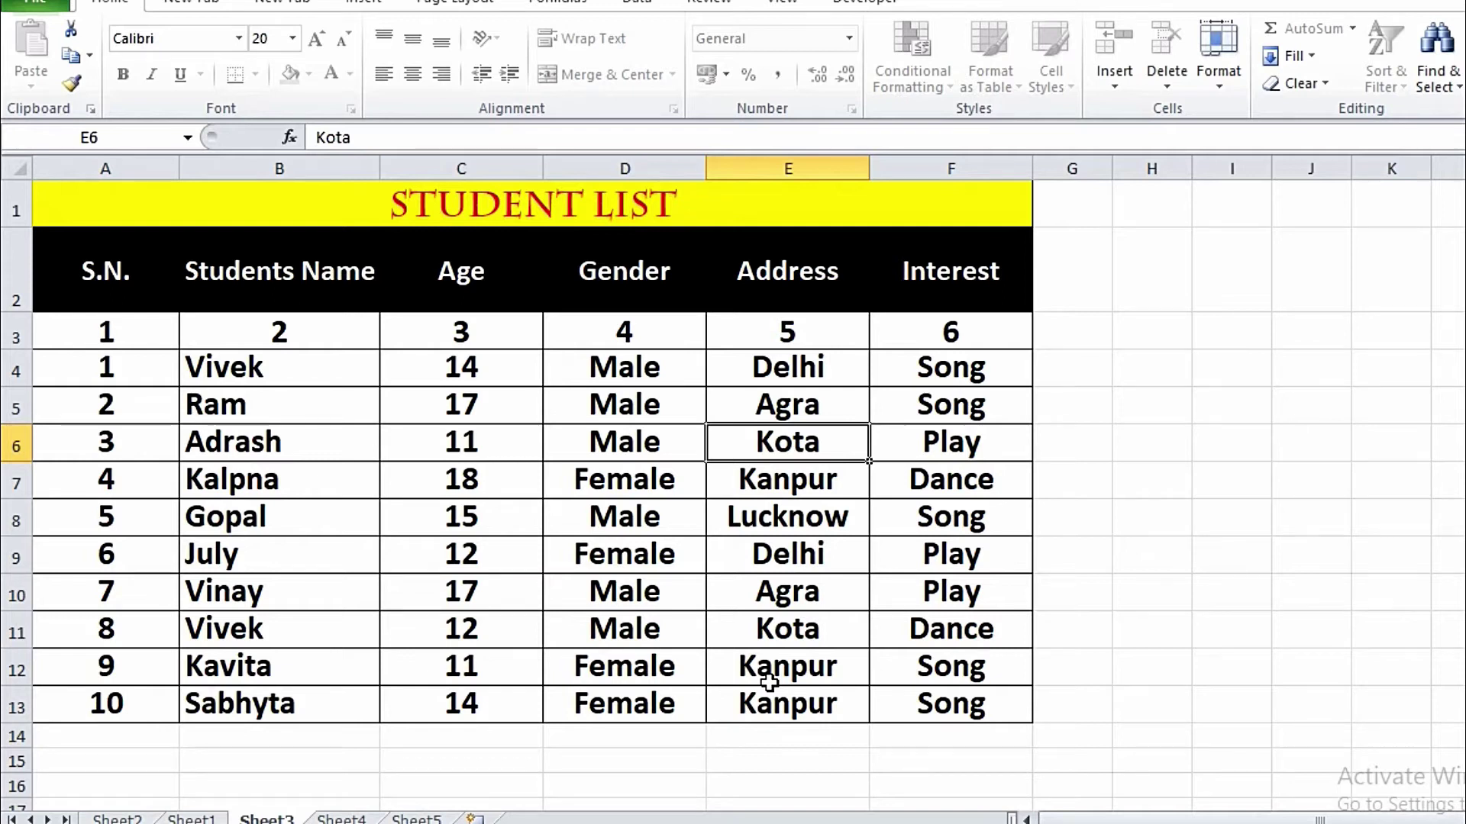
{"action": "left_click", "coordinate": [450, 260]}
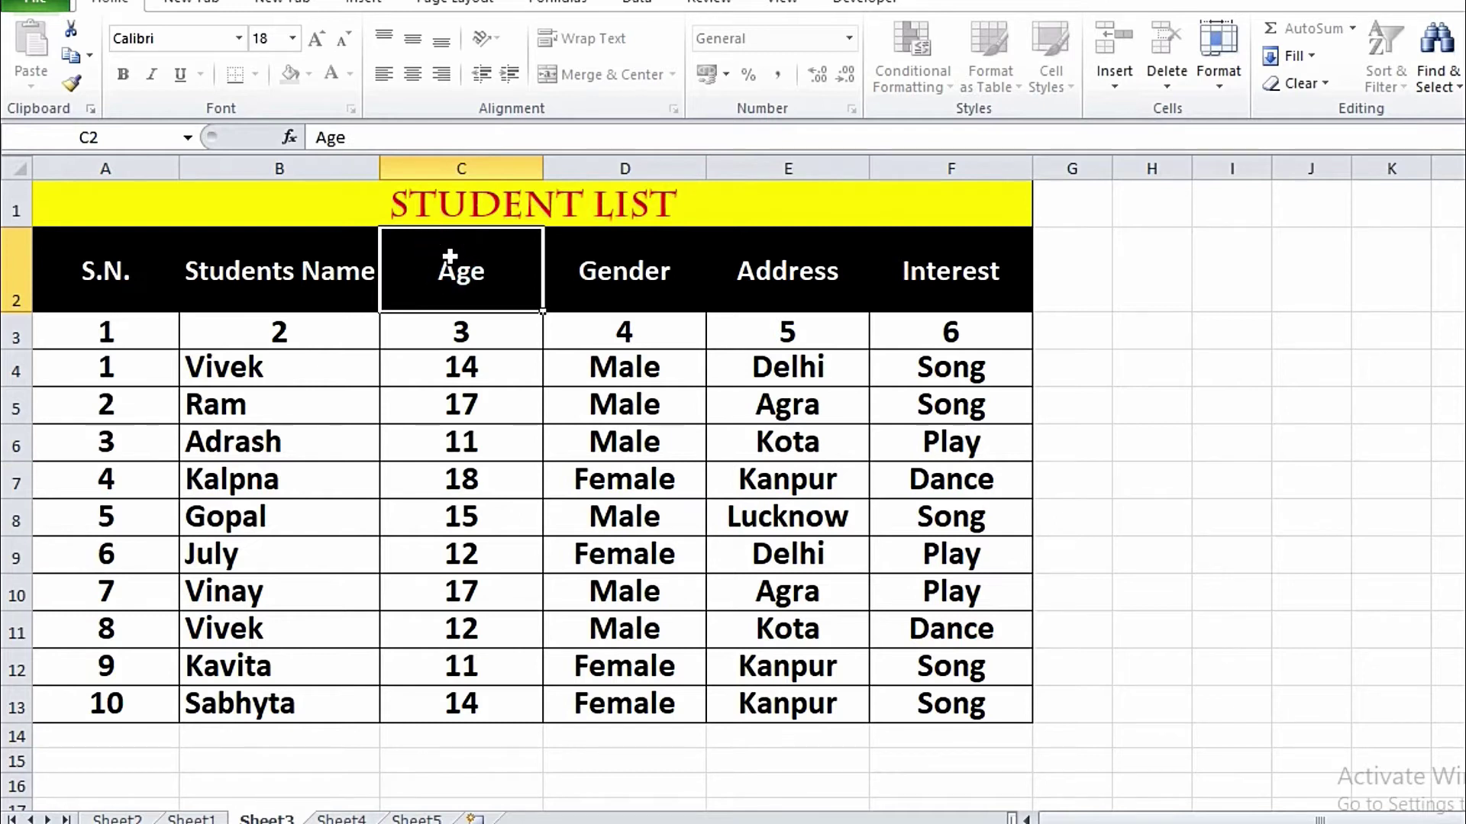
{"action": "double_click", "coordinate": [449, 260]}
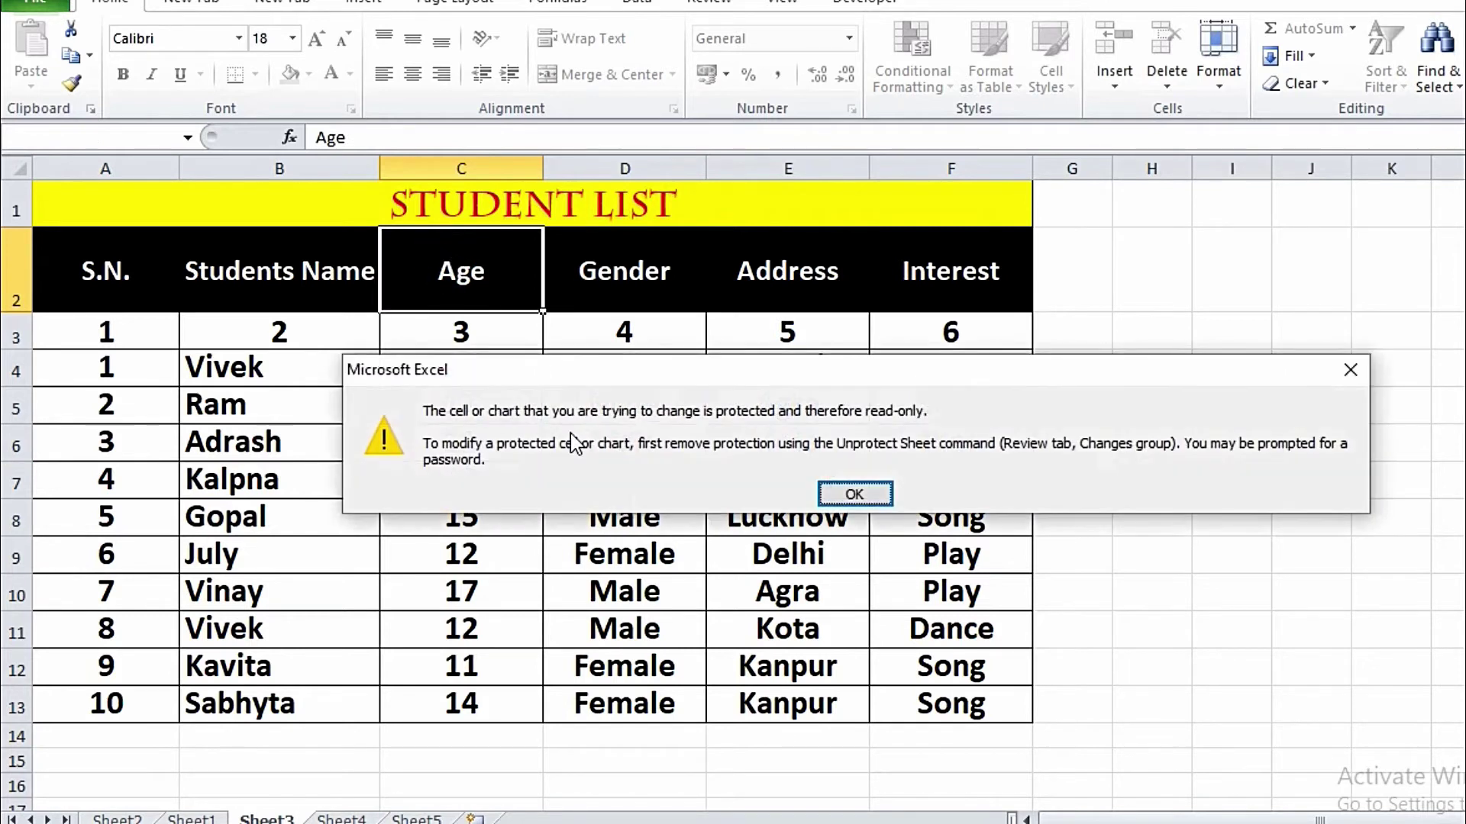
{"action": "left_click", "coordinate": [845, 490]}
{"action": "double_click", "coordinate": [661, 285]}
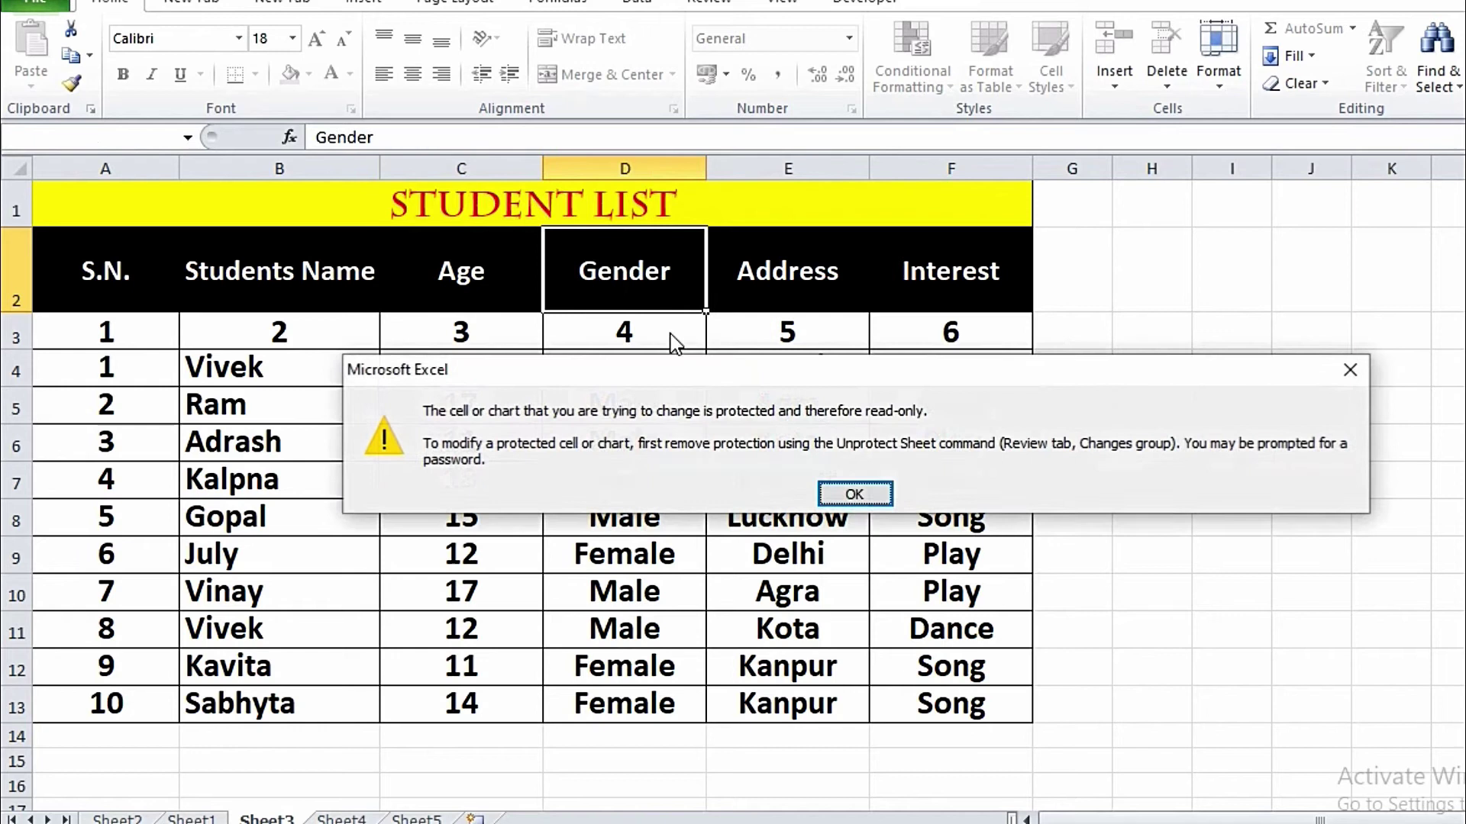
{"action": "left_click", "coordinate": [855, 486]}
{"action": "left_click", "coordinate": [1119, 543]}
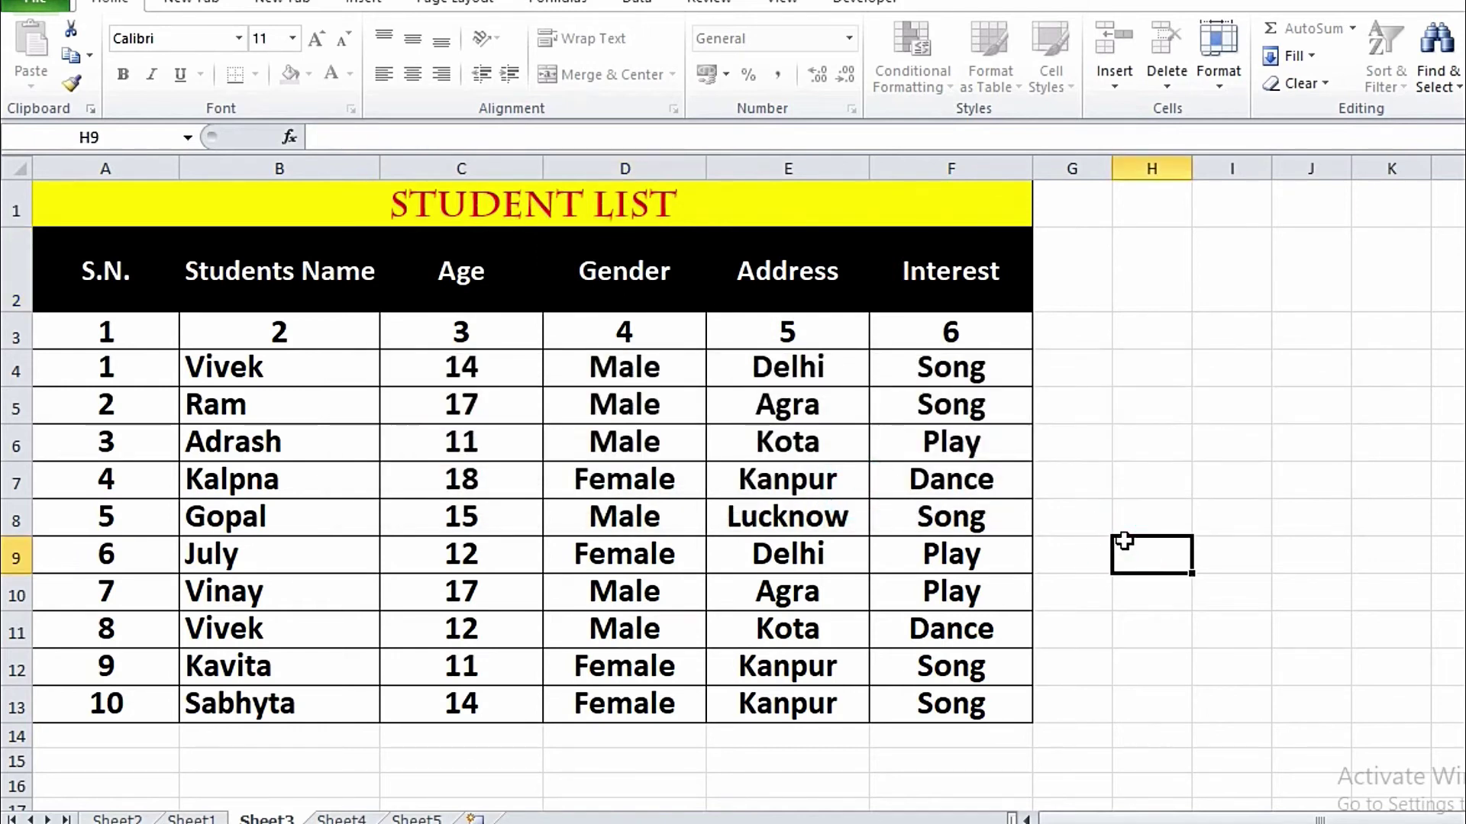
{"action": "double_click", "coordinate": [1119, 544]}
{"action": "left_click", "coordinate": [861, 492]}
{"action": "left_click", "coordinate": [1146, 459]}
{"action": "double_click", "coordinate": [1145, 459]}
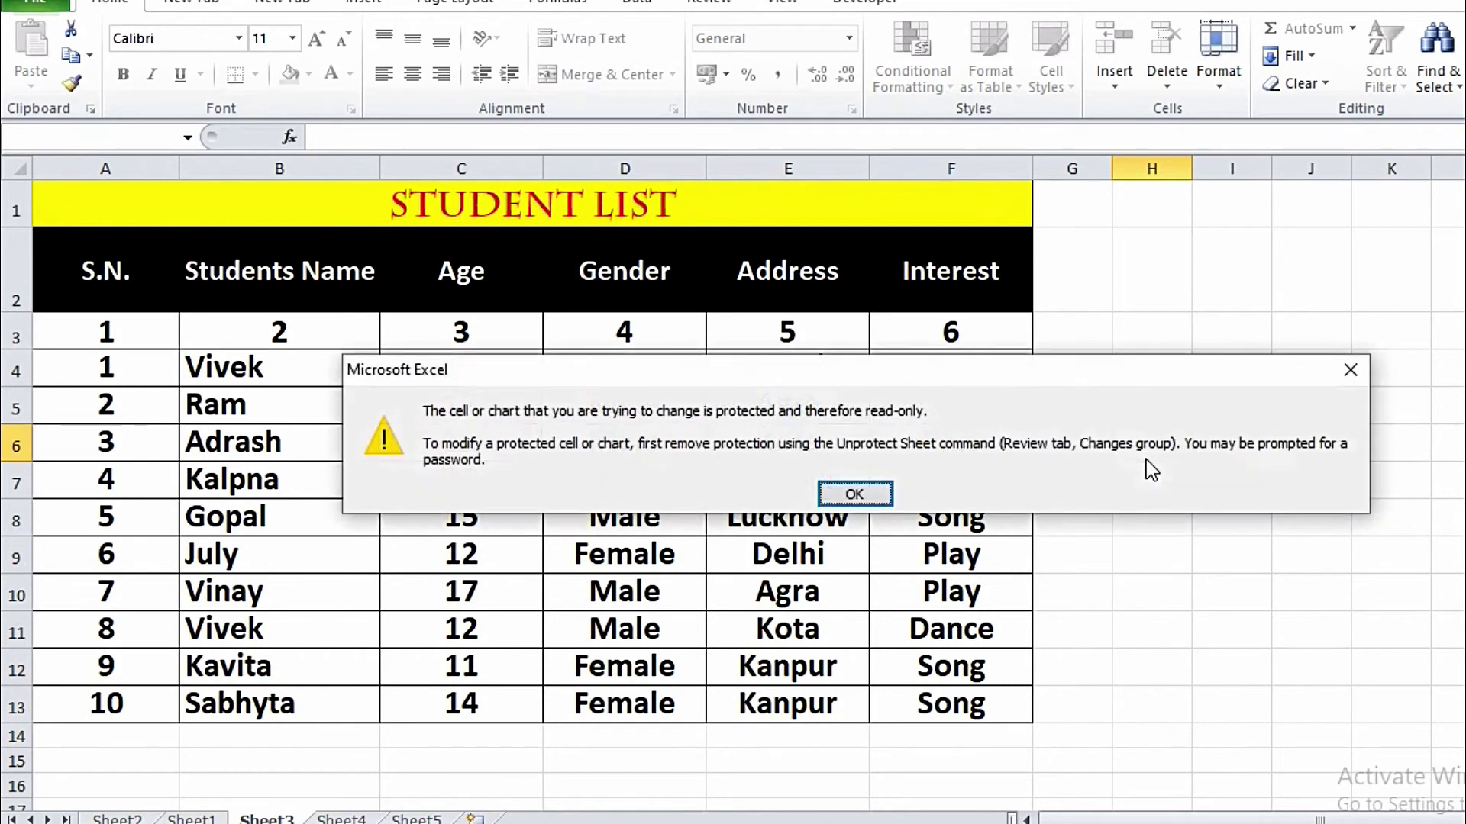
{"action": "left_click", "coordinate": [864, 494]}
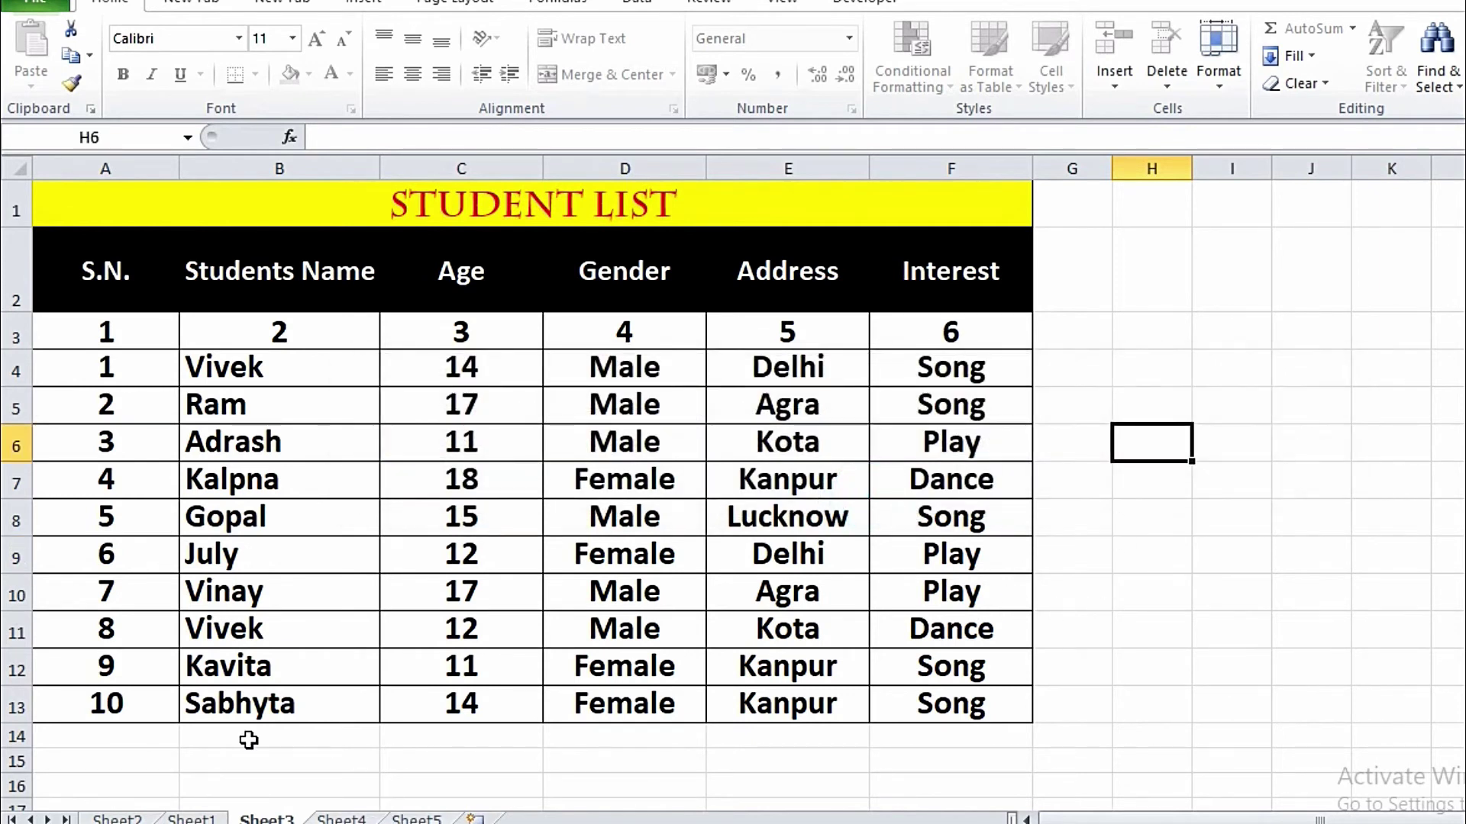
{"action": "left_click", "coordinate": [225, 676]}
{"action": "double_click", "coordinate": [226, 683]}
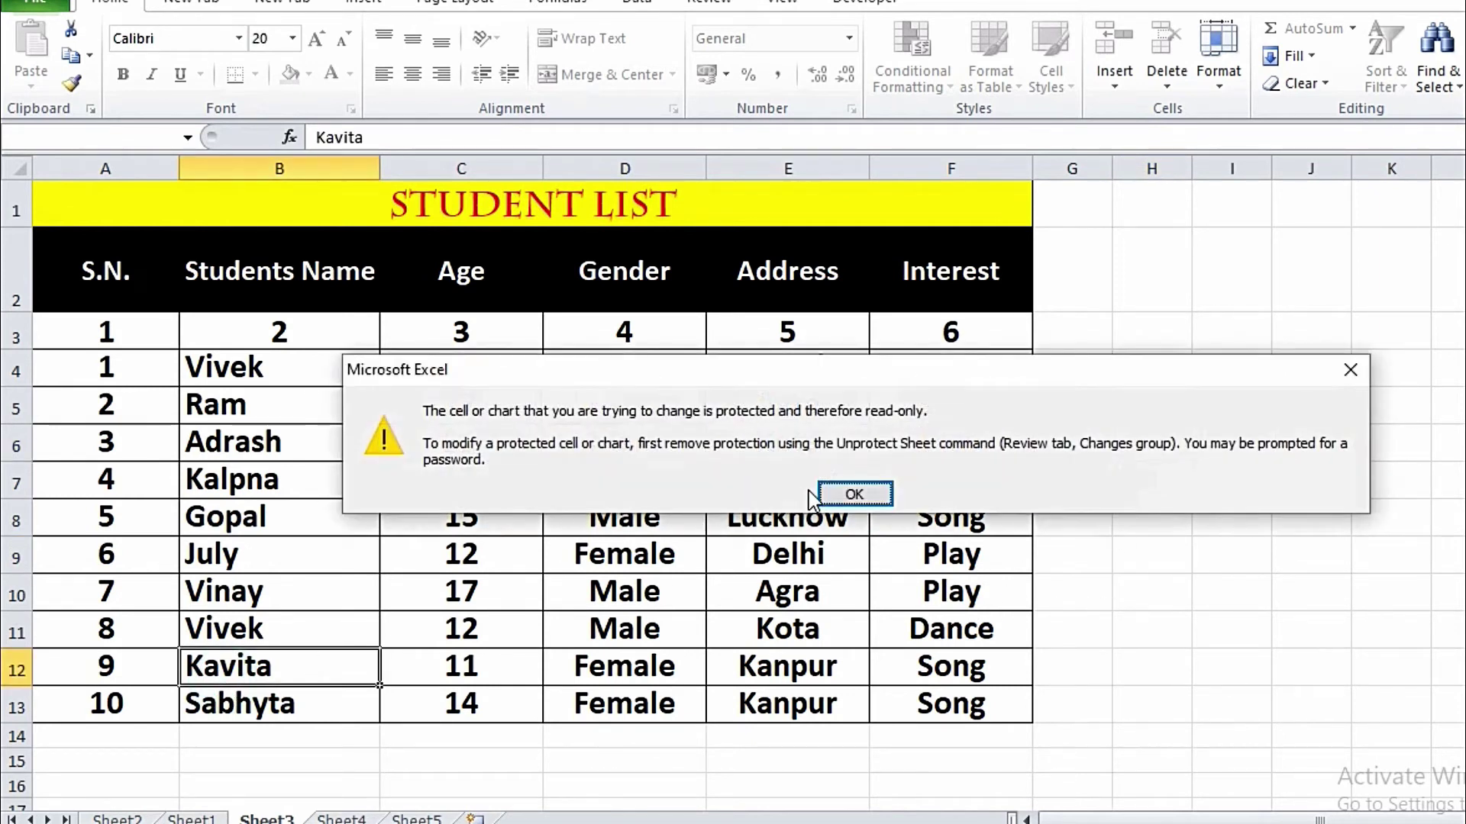
{"action": "left_click", "coordinate": [846, 492]}
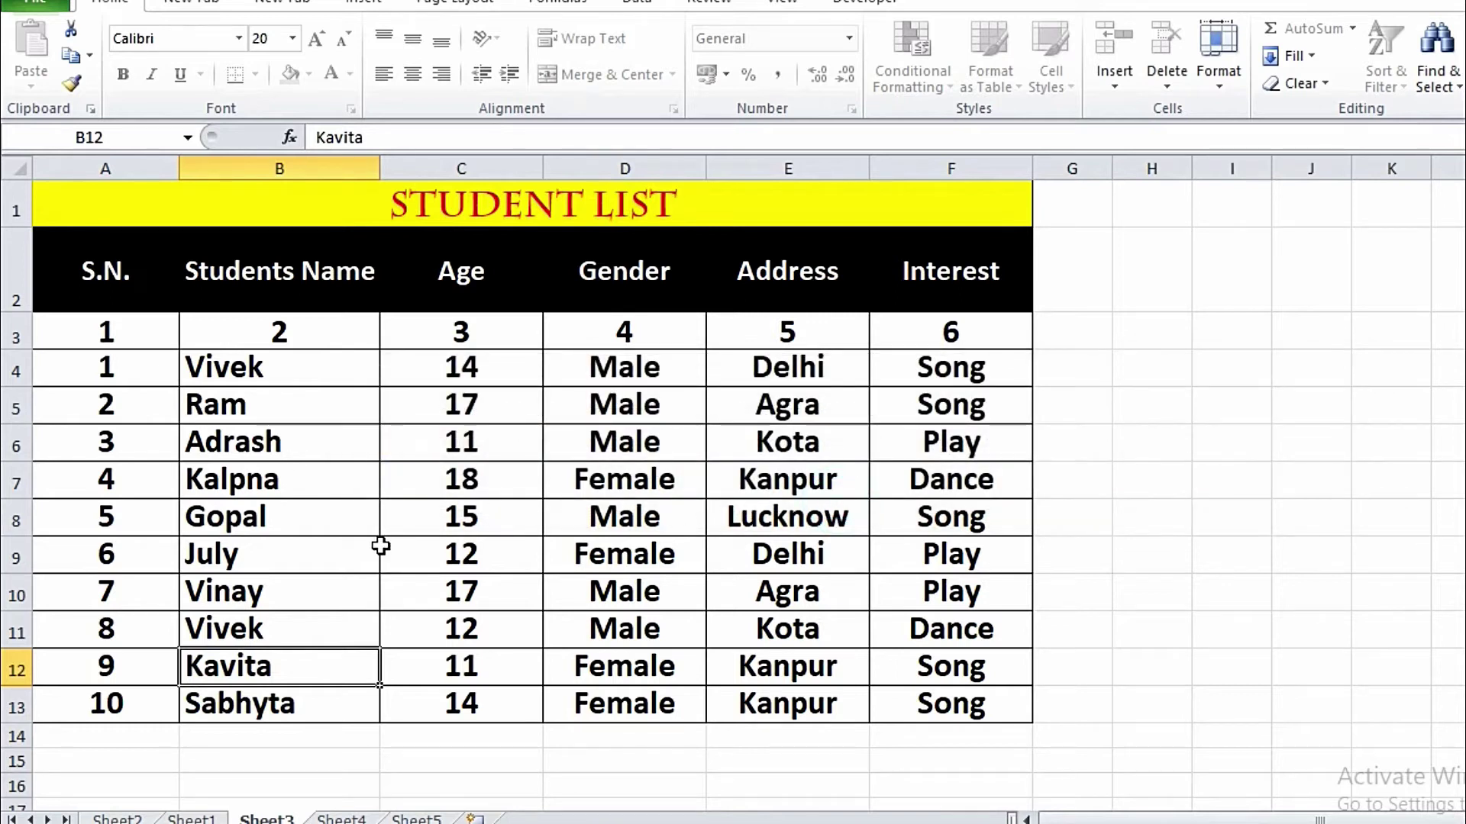
{"action": "left_click", "coordinate": [733, 767]}
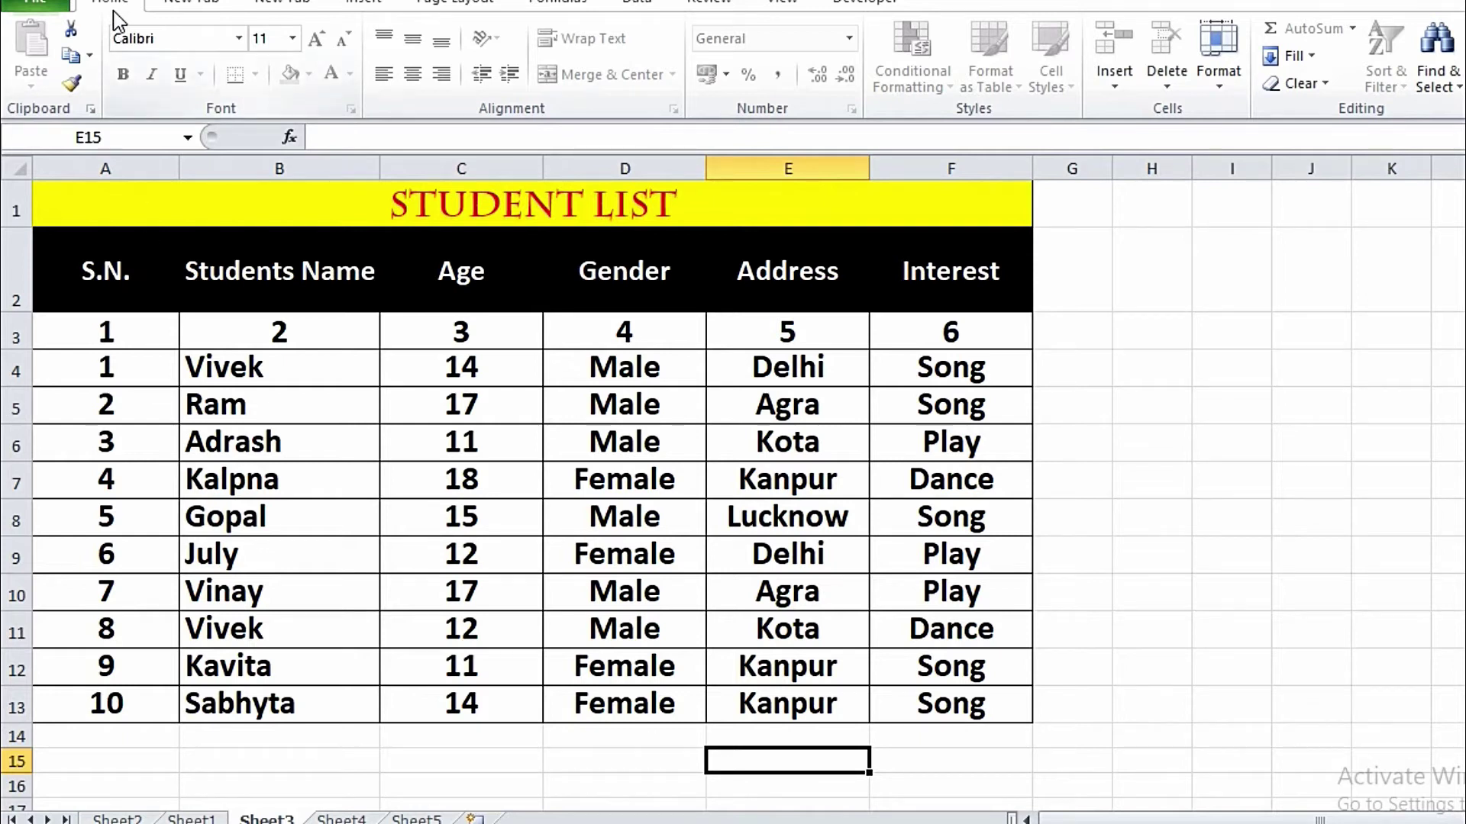
Step: Unprotect the STUDENT LIST sheet by entering its password
{"action": "left_click", "coordinate": [1216, 89]}
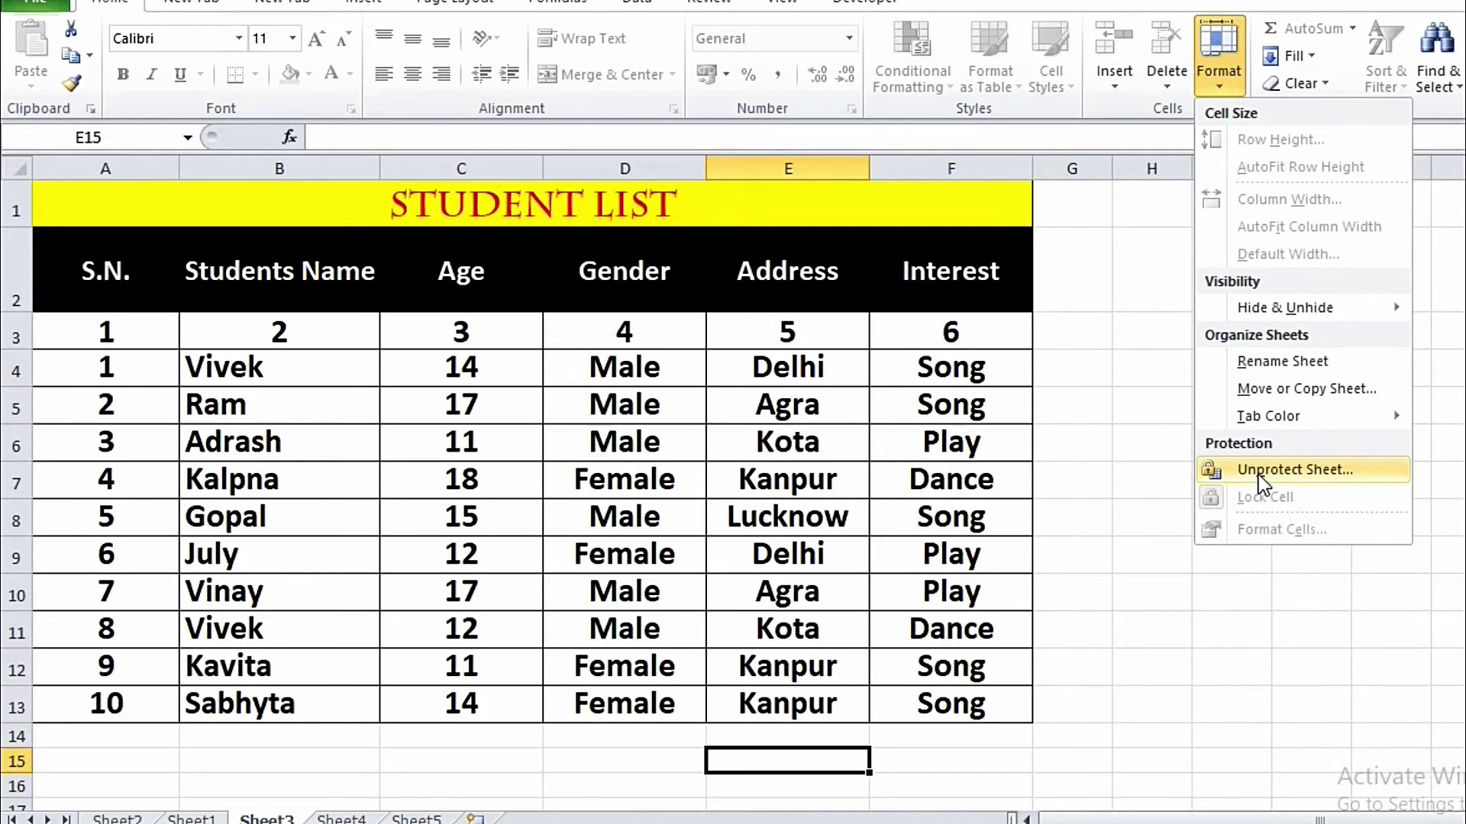
{"action": "left_click", "coordinate": [1258, 474]}
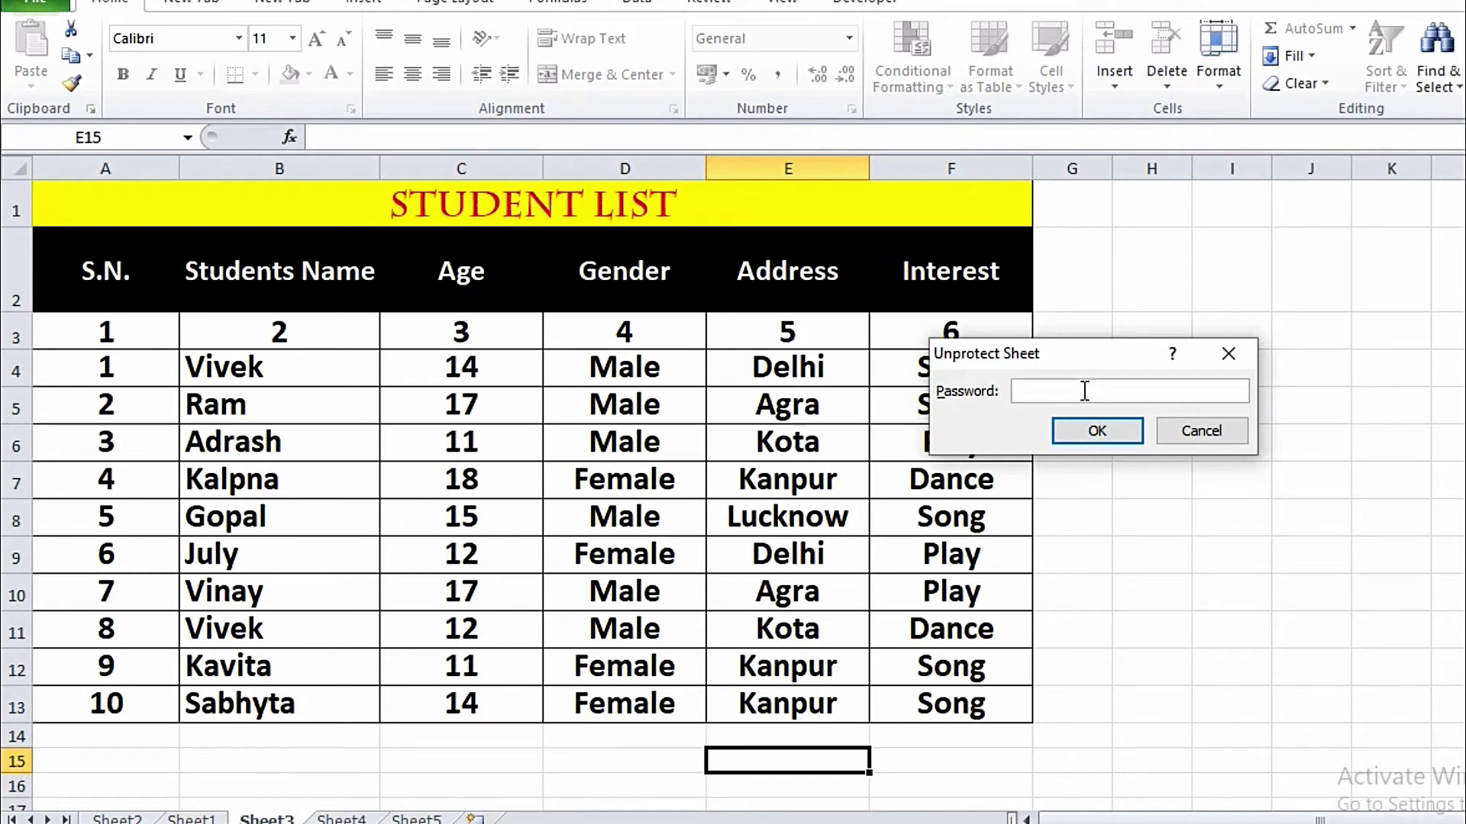
{"action": "left_click", "coordinate": [1106, 432]}
Step: Change the age in C10 from 17 to 16
{"action": "left_click", "coordinate": [1103, 437]}
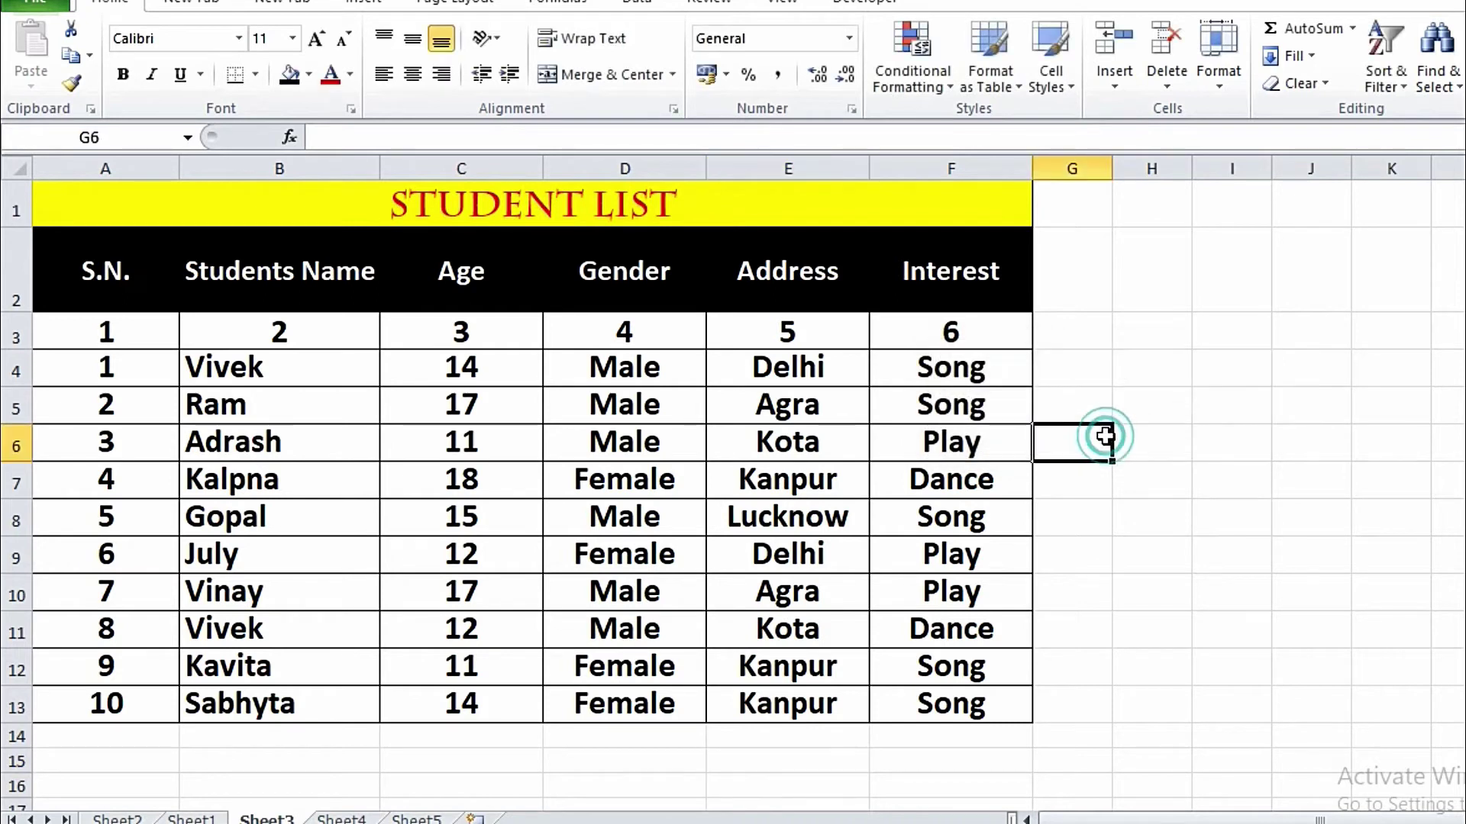
{"action": "left_click", "coordinate": [492, 600]}
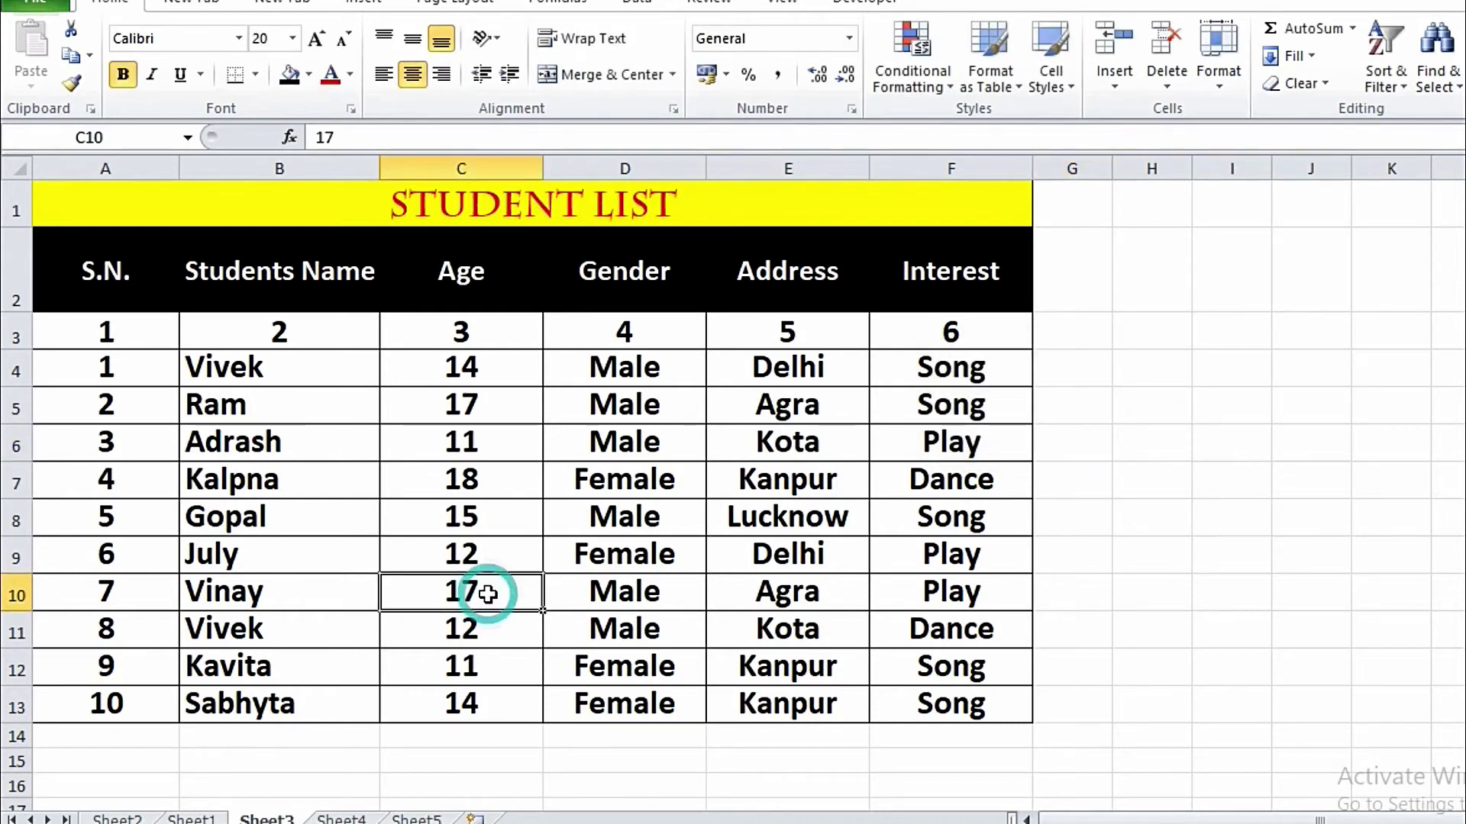
{"action": "type", "text": "16"}
{"action": "left_click", "coordinate": [626, 680]}
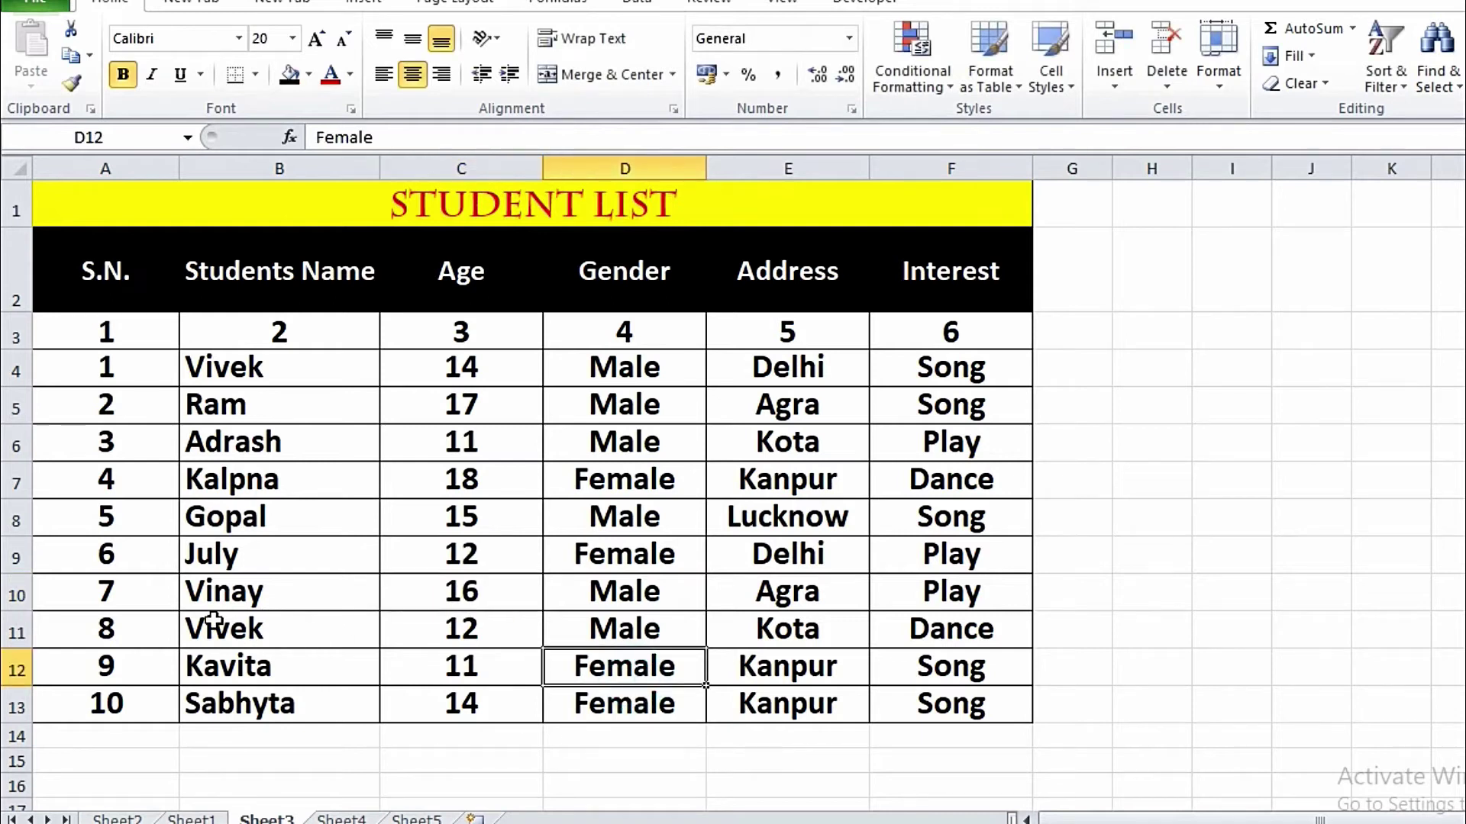
{"action": "left_click", "coordinate": [265, 369]}
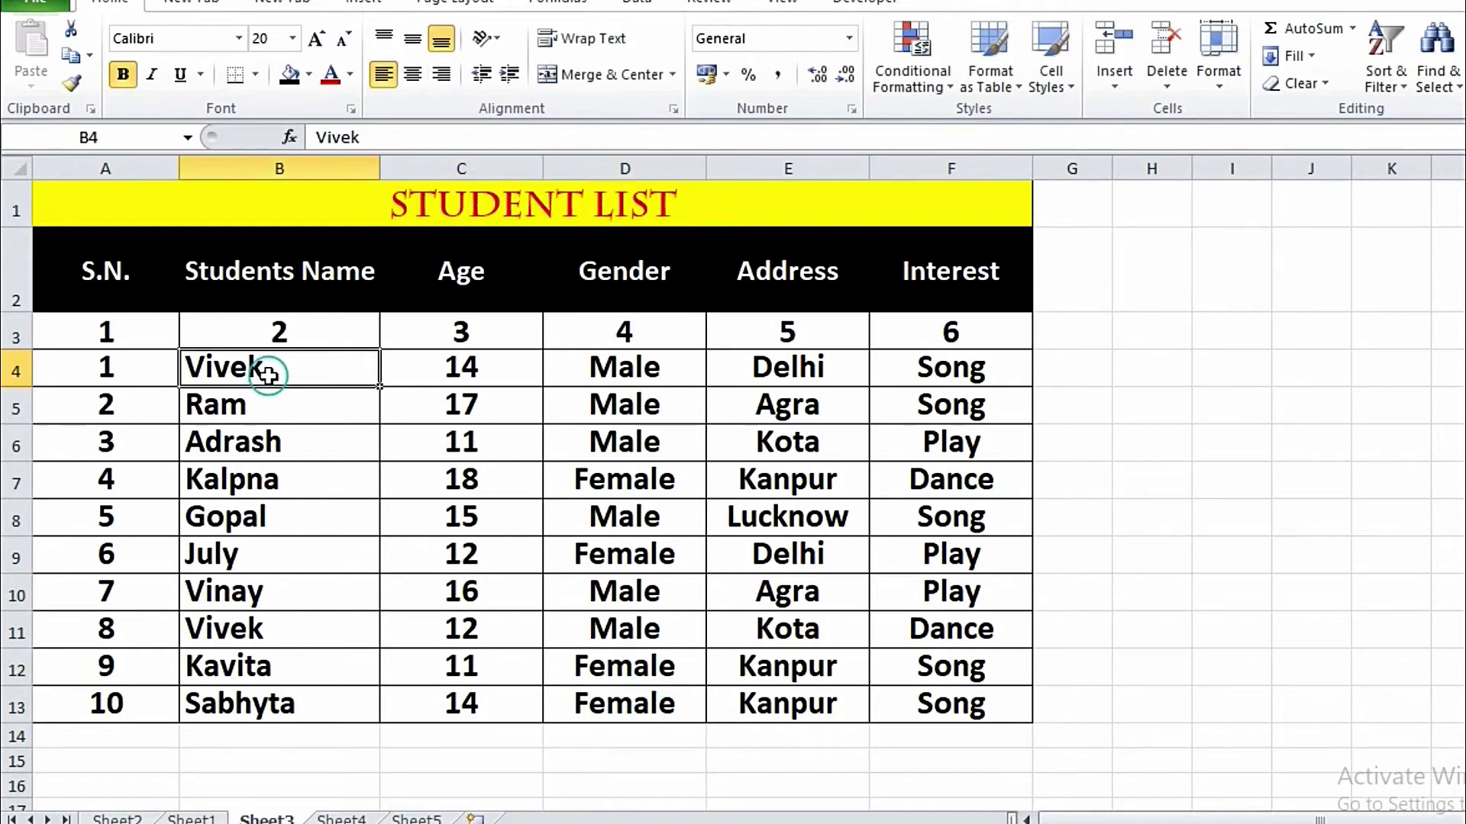
{"action": "left_click", "coordinate": [787, 785]}
{"action": "left_click", "coordinate": [1155, 559]}
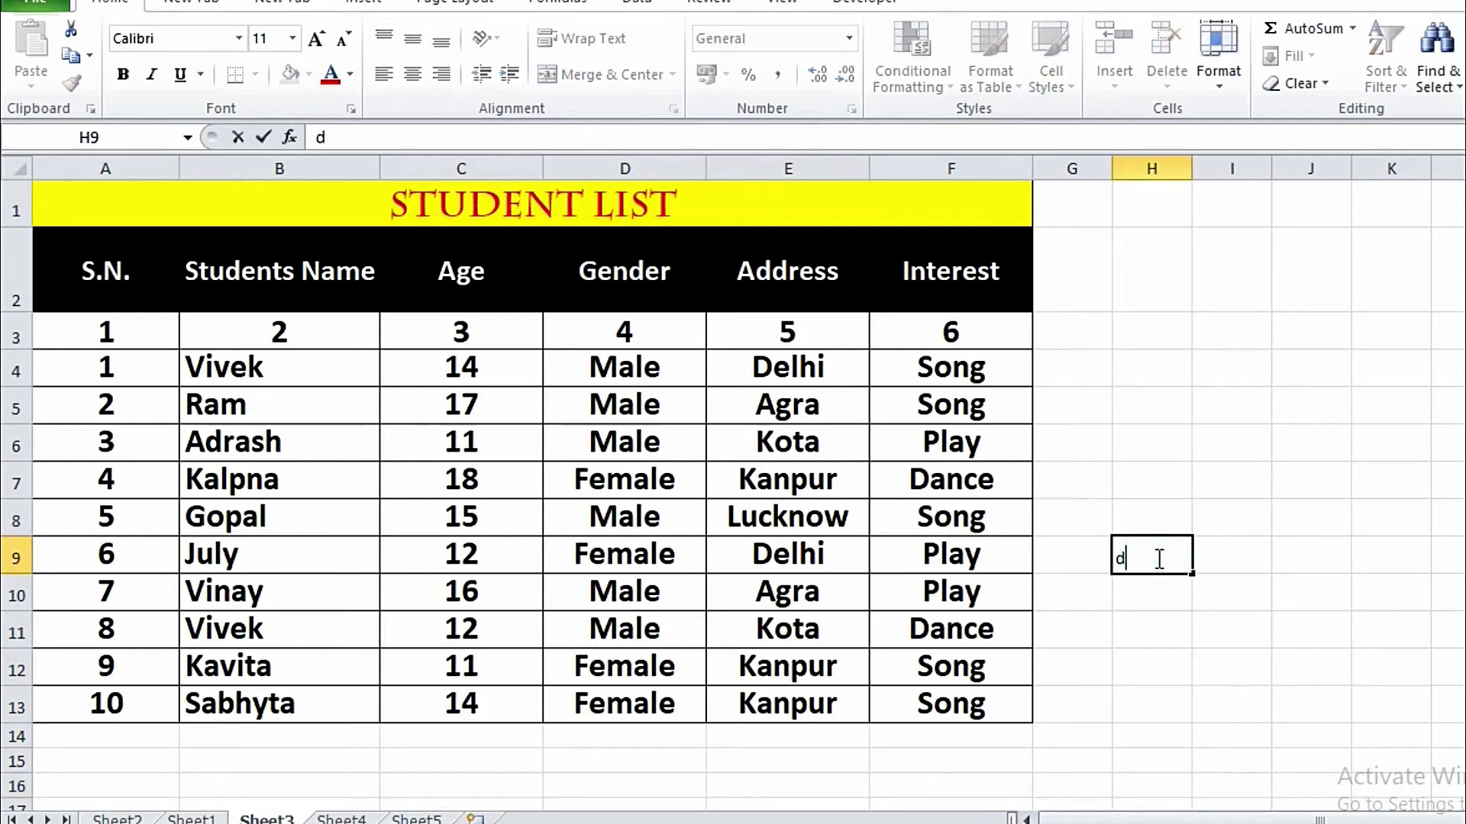
{"action": "left_click", "coordinate": [1244, 567]}
{"action": "type", "text": "ddf"}
{"action": "left_click", "coordinate": [1154, 473]}
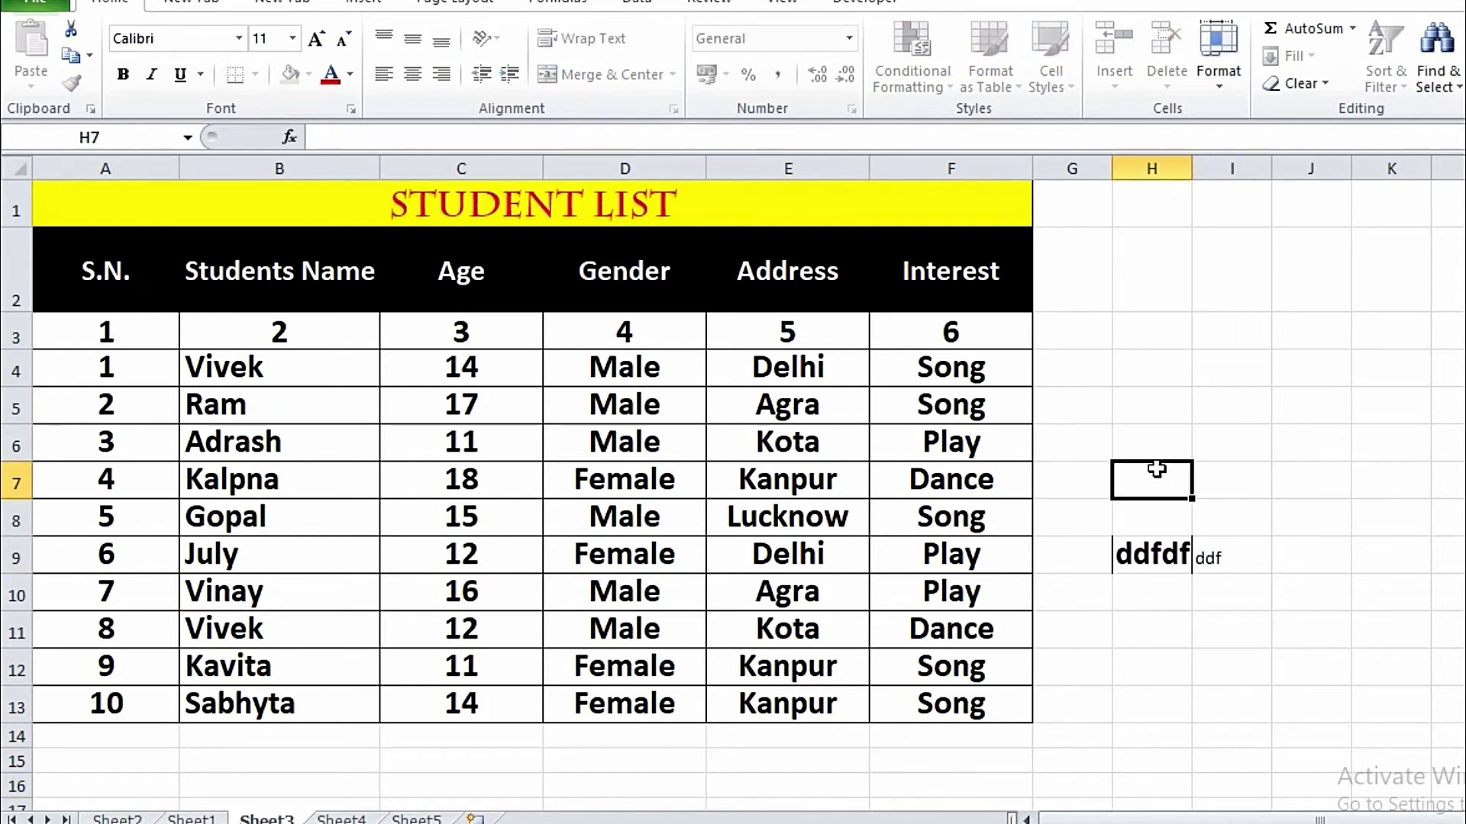
{"action": "type", "text": "gfgfg"}
{"action": "left_click", "coordinate": [1158, 629]}
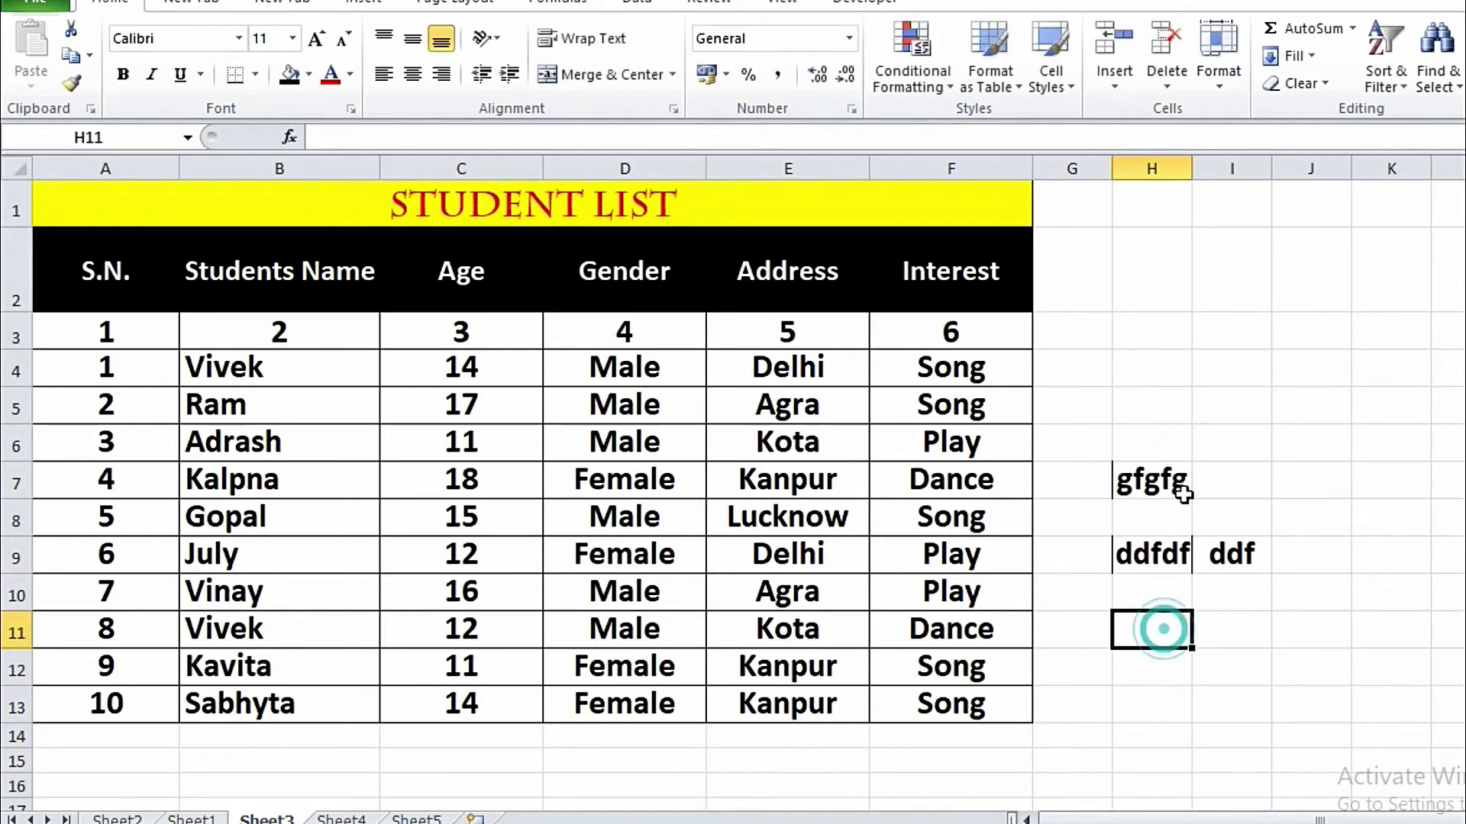
{"action": "left_click_drag", "start_coordinate": [1172, 481], "coordinate": [1234, 575]}
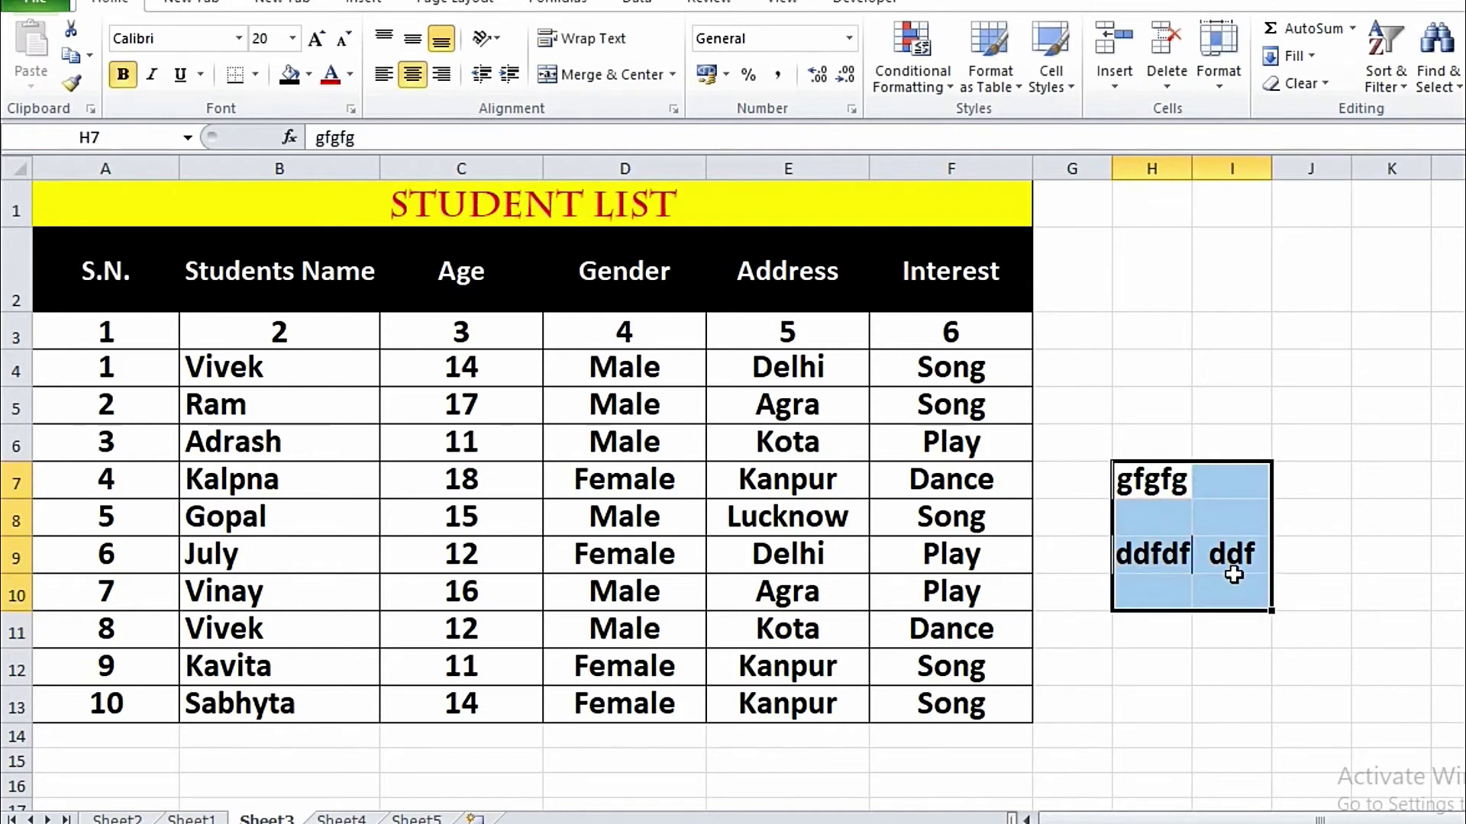
{"action": "key", "text": "Delete"}
{"action": "left_click", "coordinate": [1180, 622]}
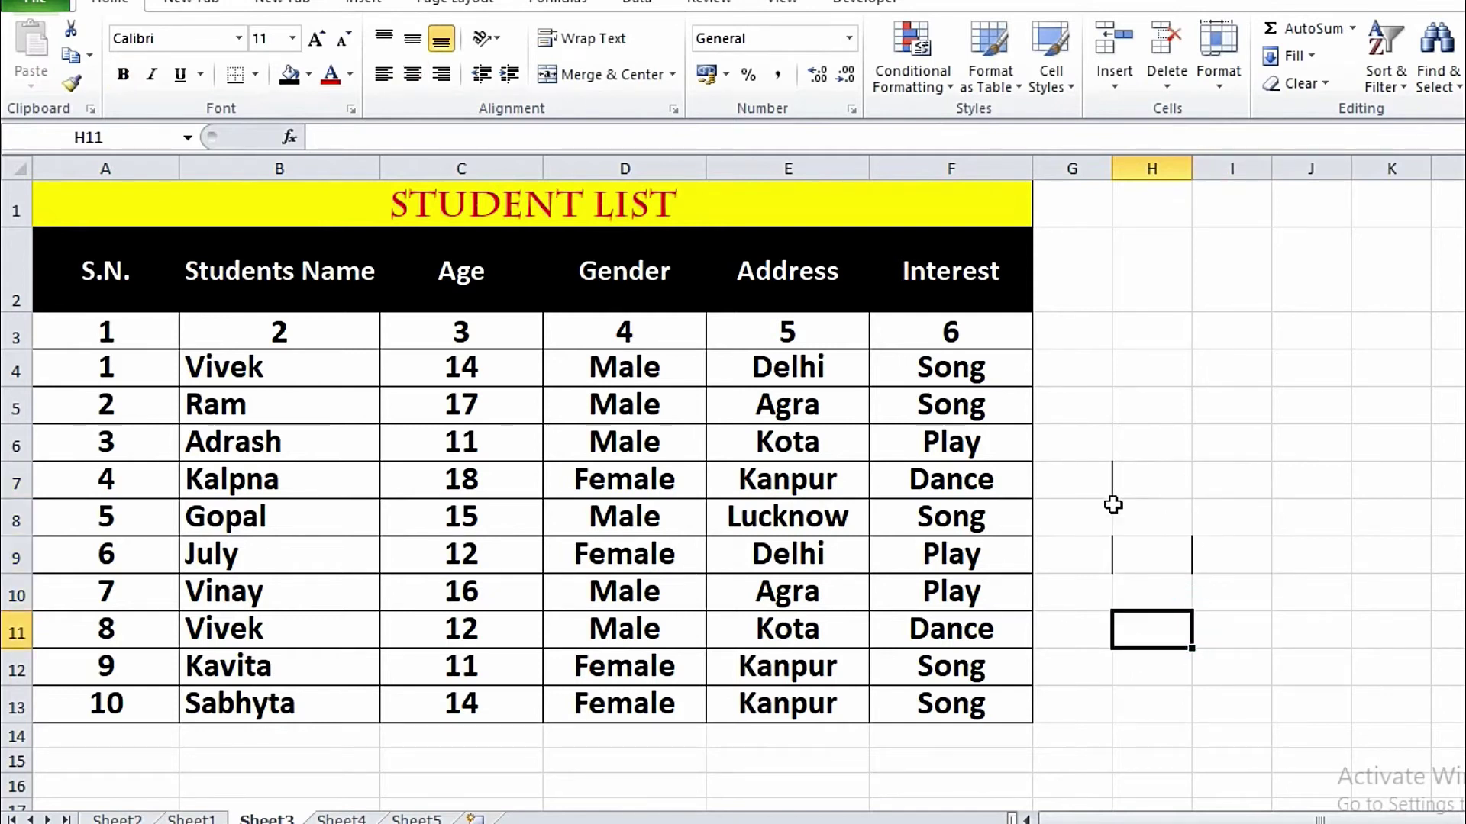
Step: Set the age in C10 to 18 and the age in C9 to 14
{"action": "left_click", "coordinate": [469, 597]}
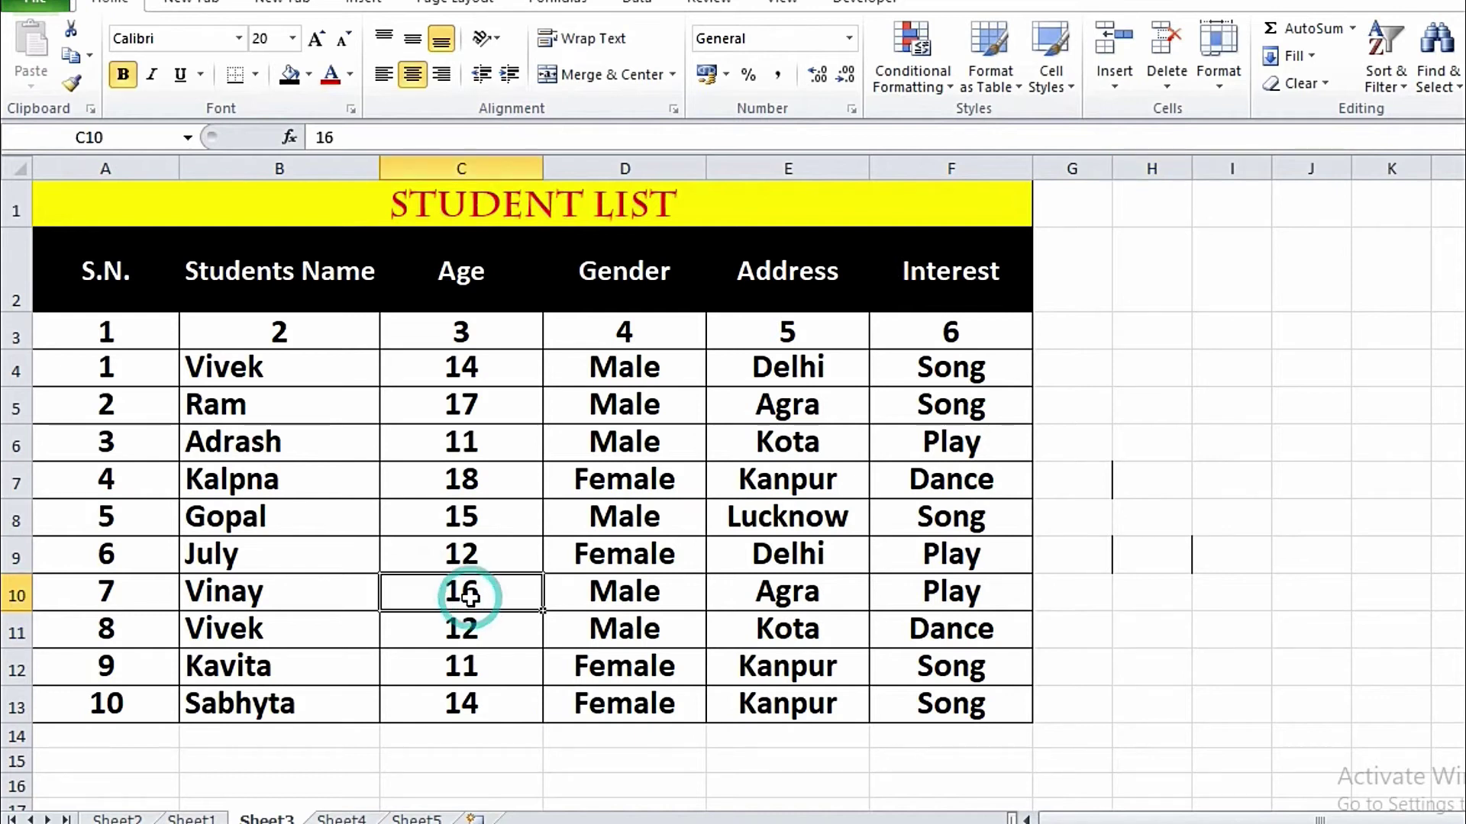
{"action": "type", "text": "18"}
{"action": "left_click", "coordinate": [599, 598]}
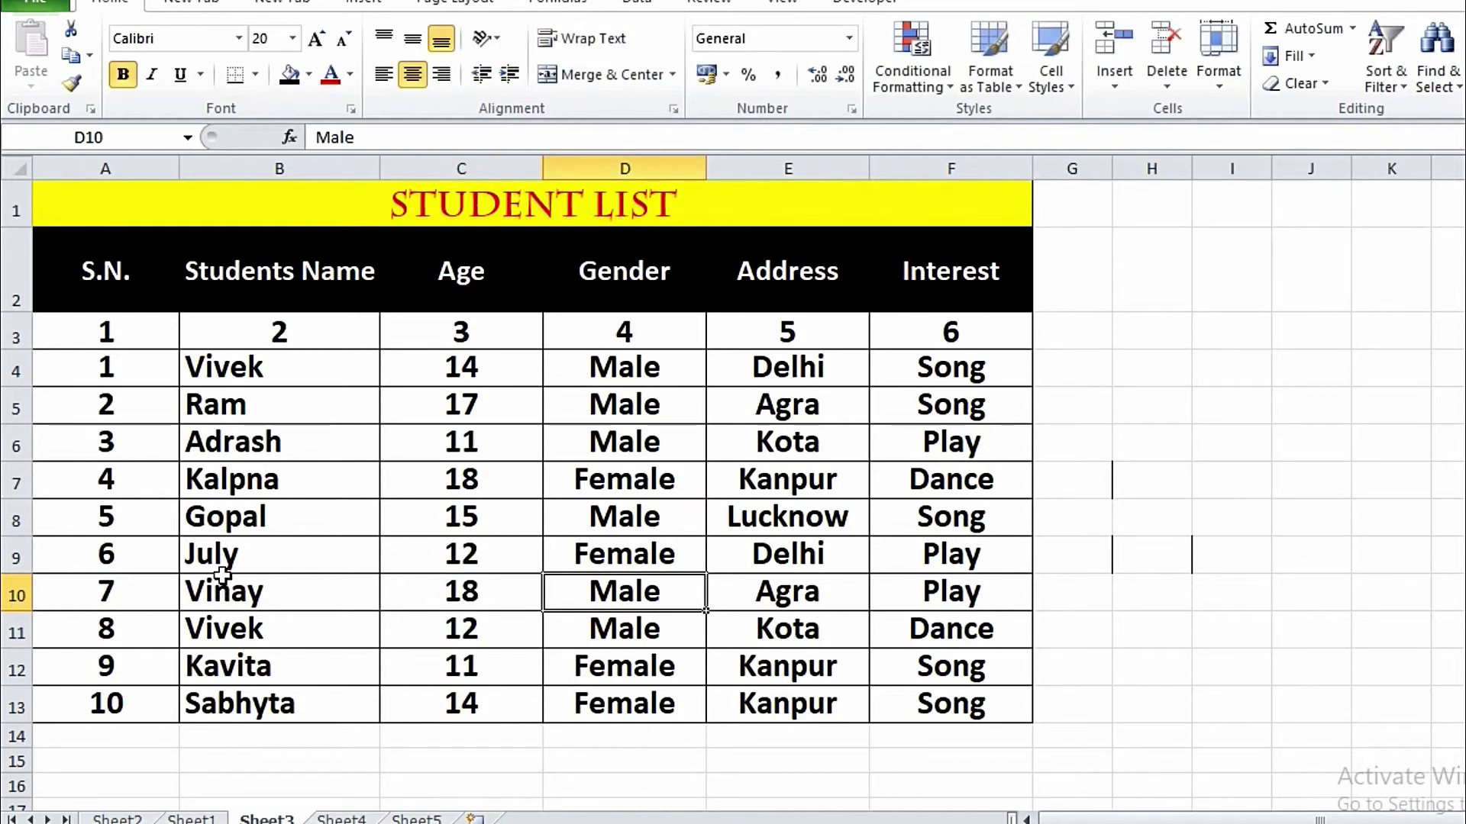
{"action": "left_click", "coordinate": [456, 555]}
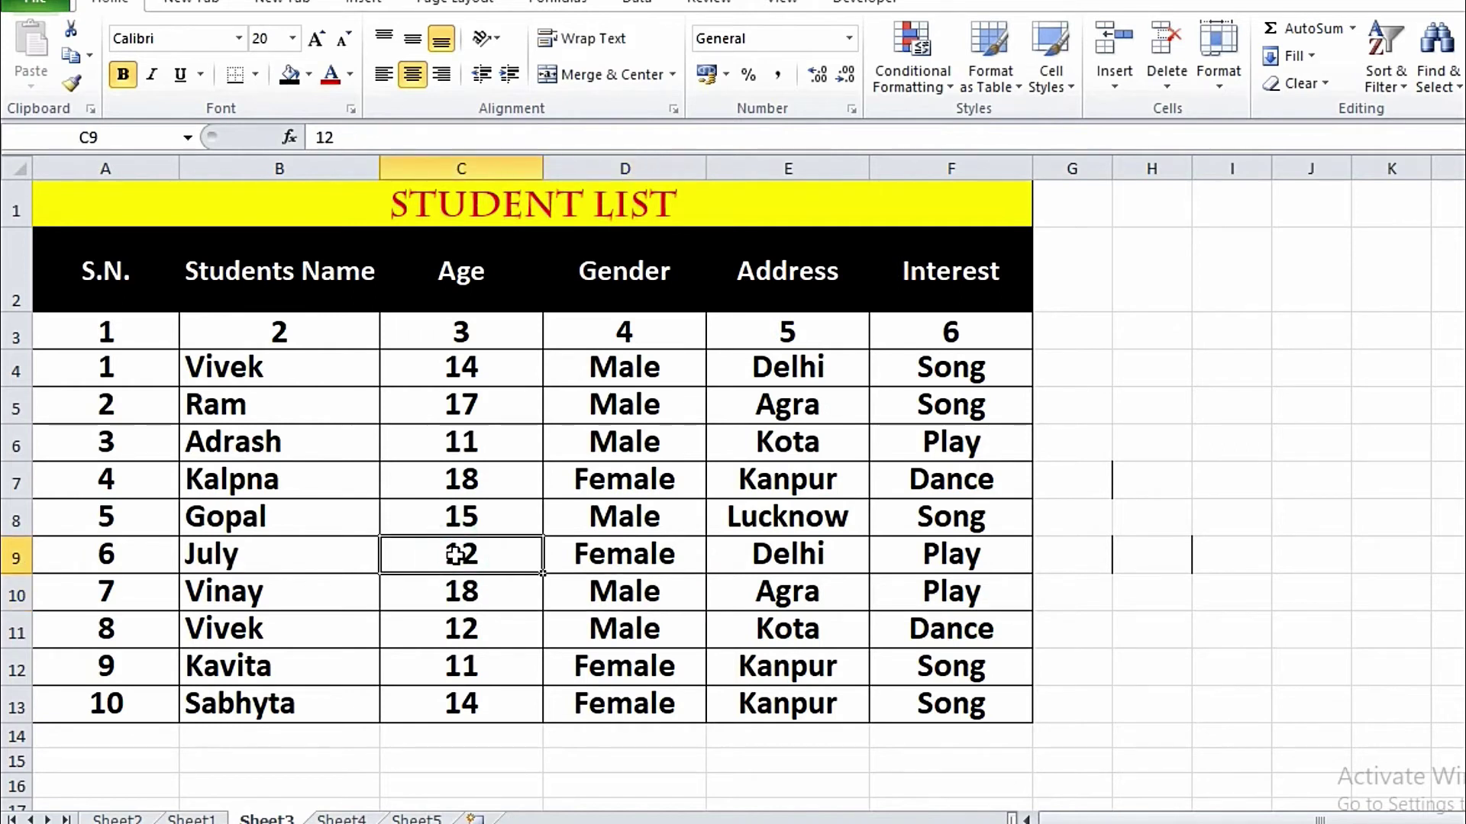
{"action": "type", "text": "14"}
{"action": "left_click", "coordinate": [843, 455]}
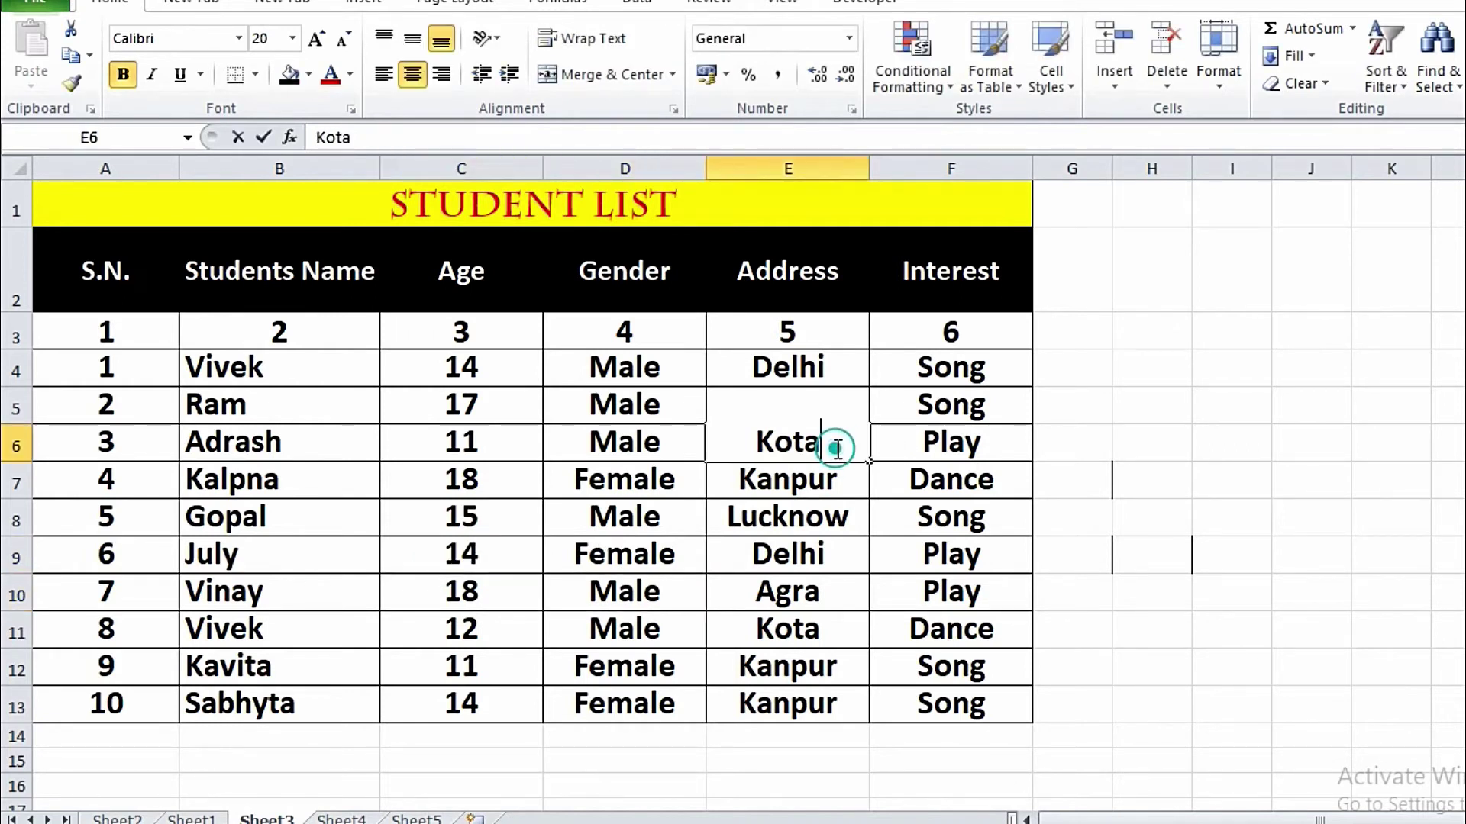
Step: Enter Agra as the address in E6 and Dance as the interest in F6
{"action": "left_click", "coordinate": [811, 510]}
{"action": "left_click", "coordinate": [811, 457]}
{"action": "left_click", "coordinate": [811, 457]}
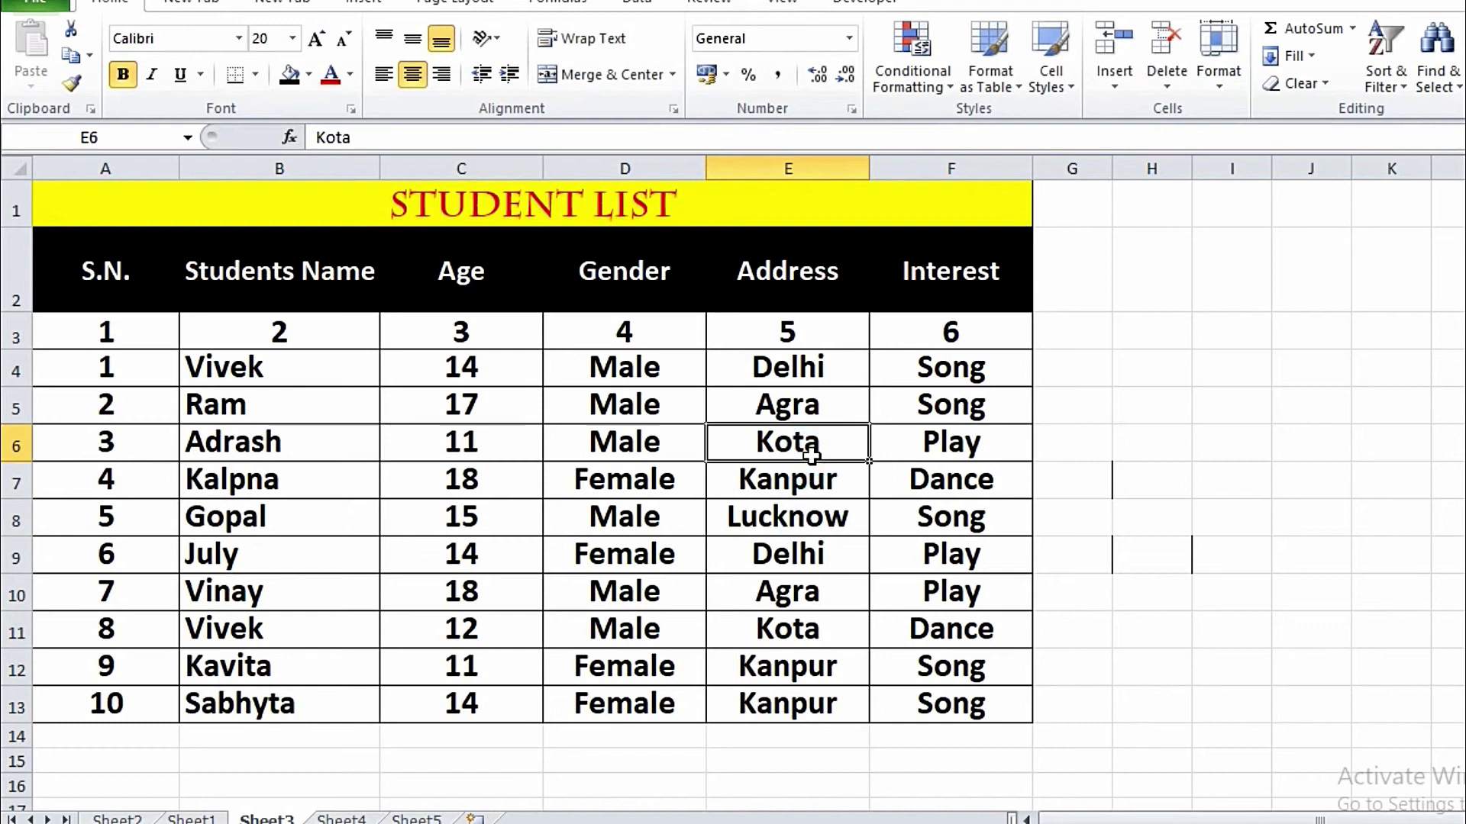
{"action": "type", "text": "Agra"}
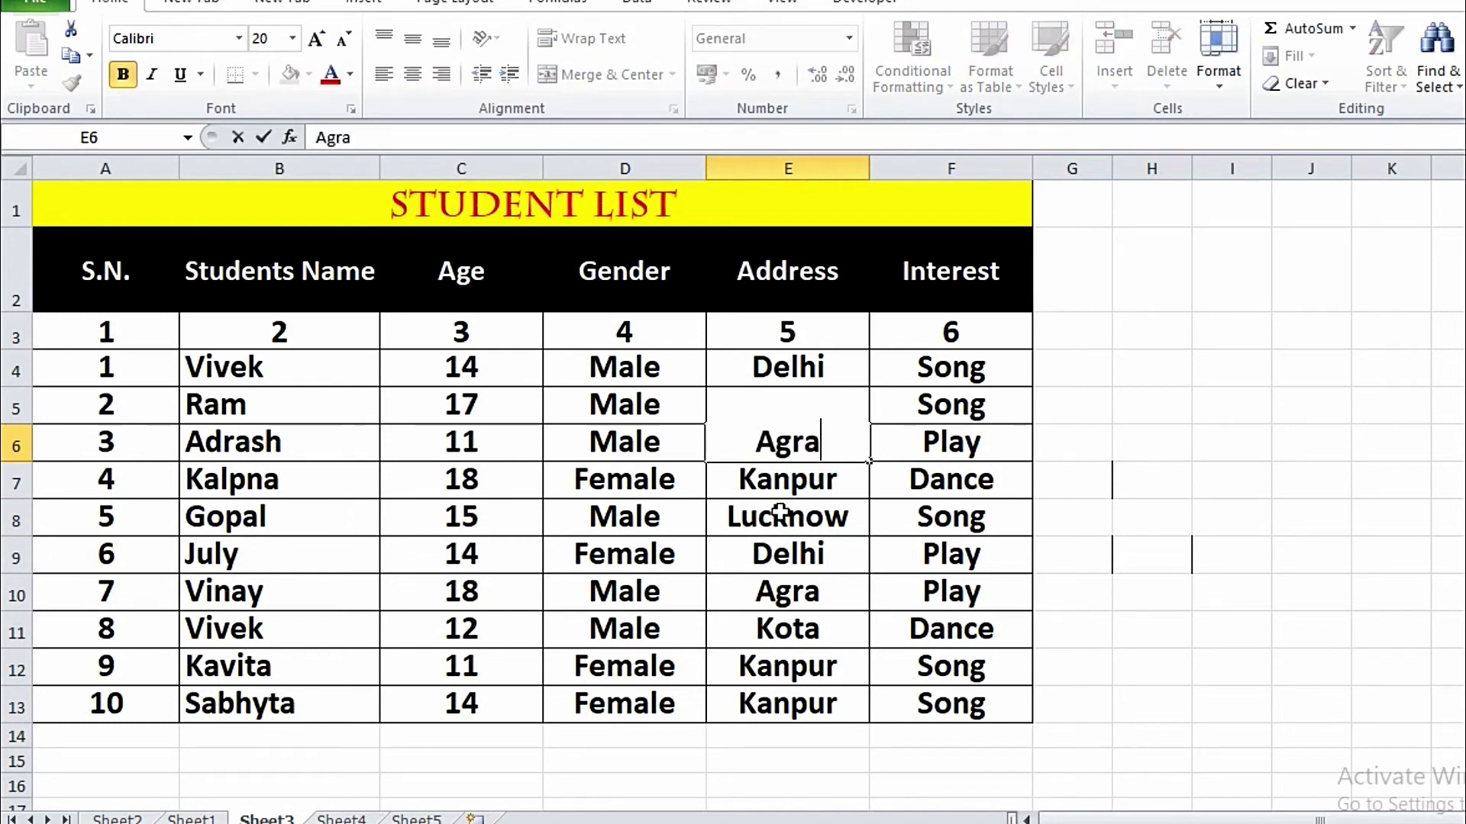
{"action": "left_click", "coordinate": [790, 510]}
{"action": "left_click", "coordinate": [933, 449]}
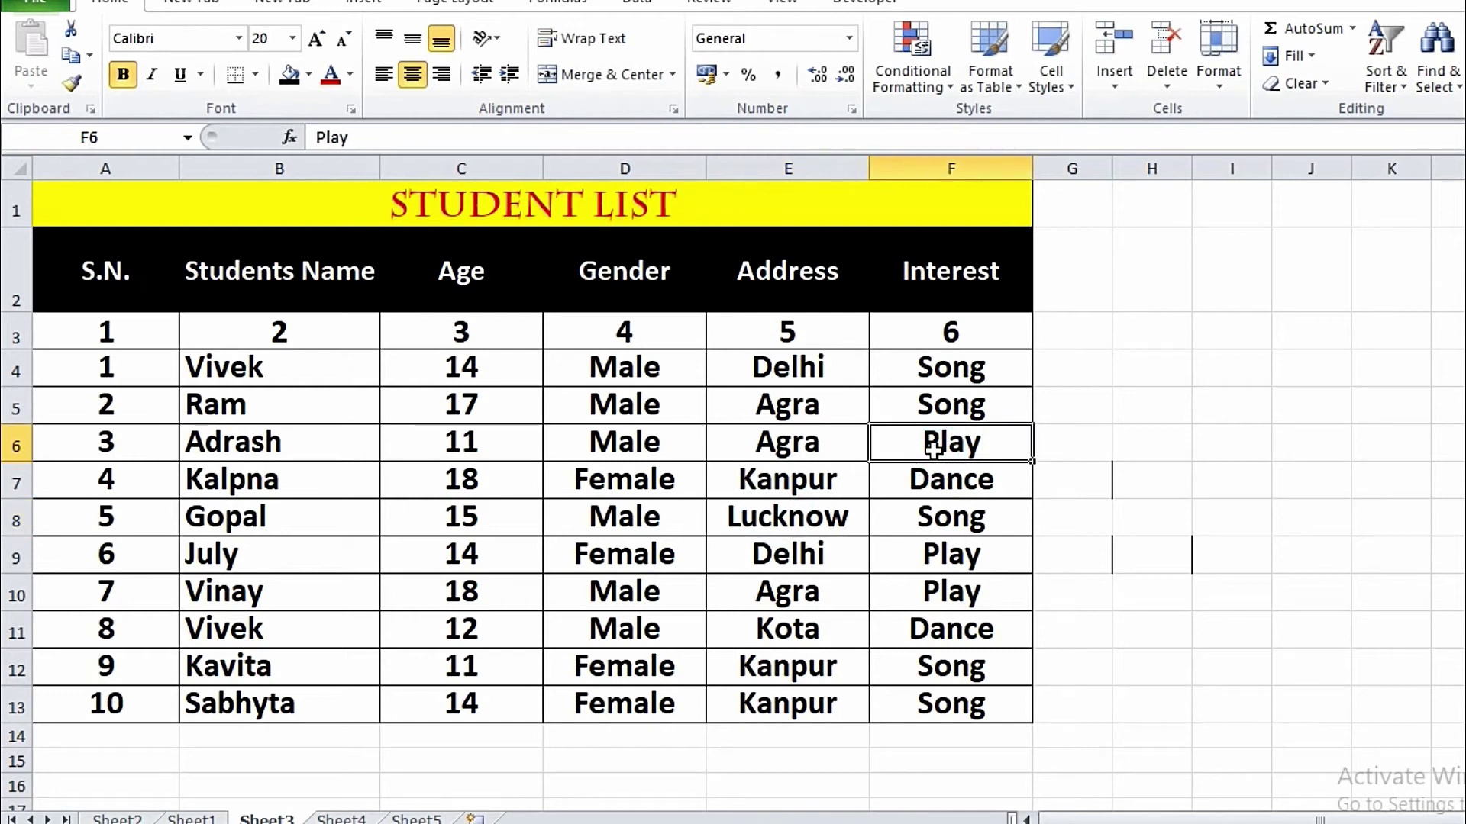
{"action": "type", "text": "Dance"}
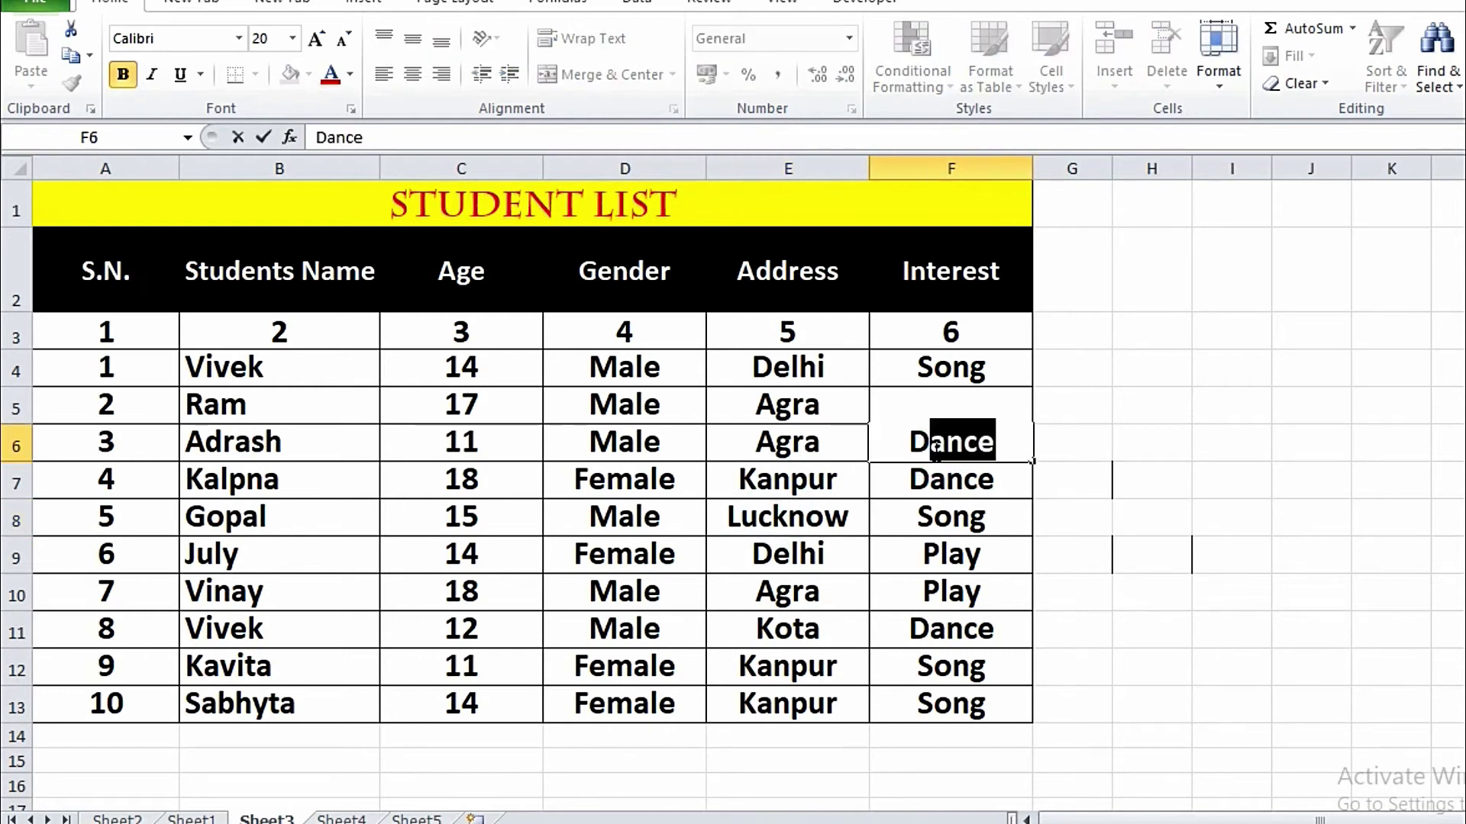
{"action": "left_click", "coordinate": [790, 757]}
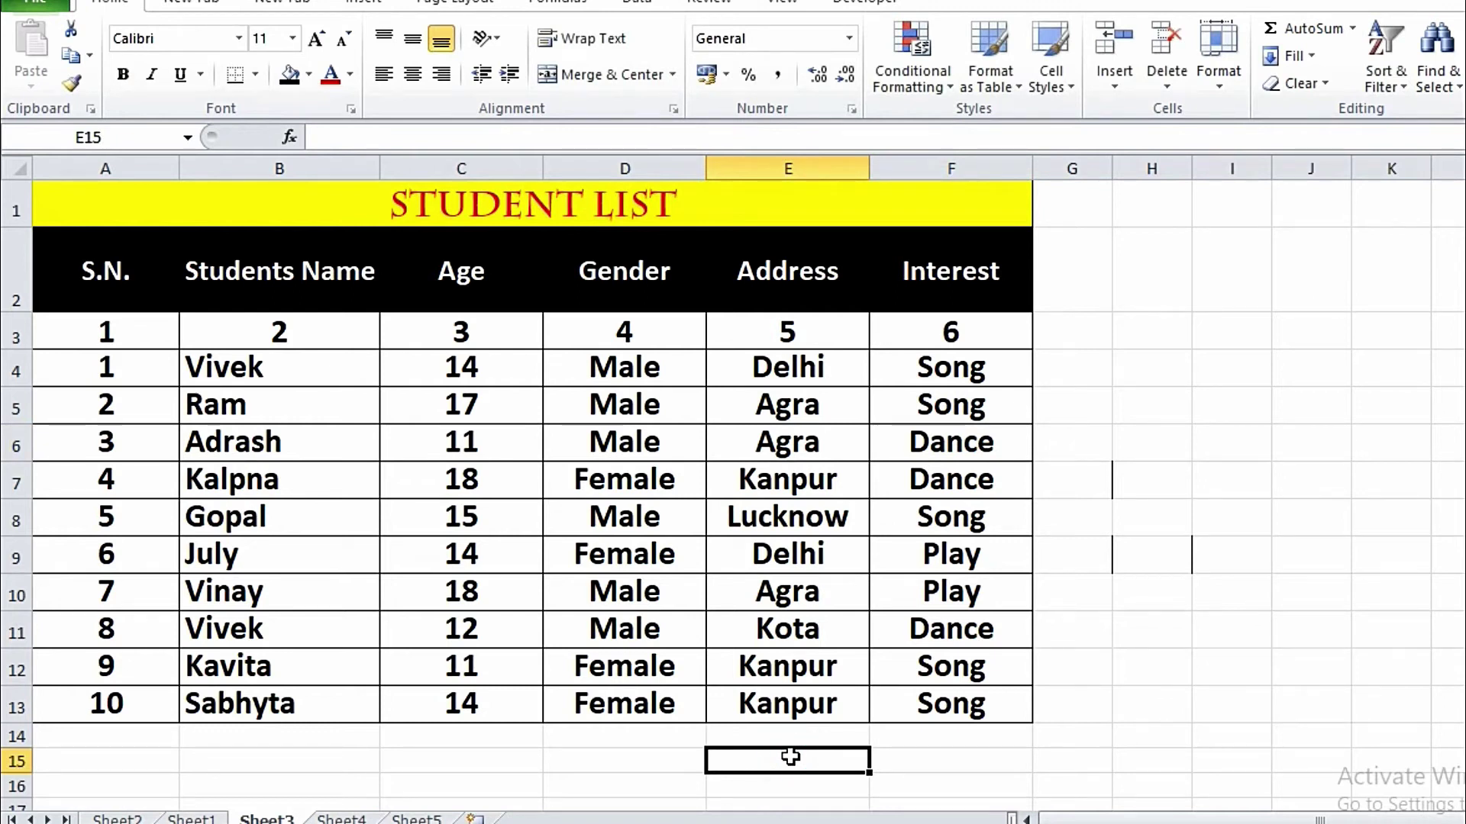
{"action": "left_click", "coordinate": [1231, 666]}
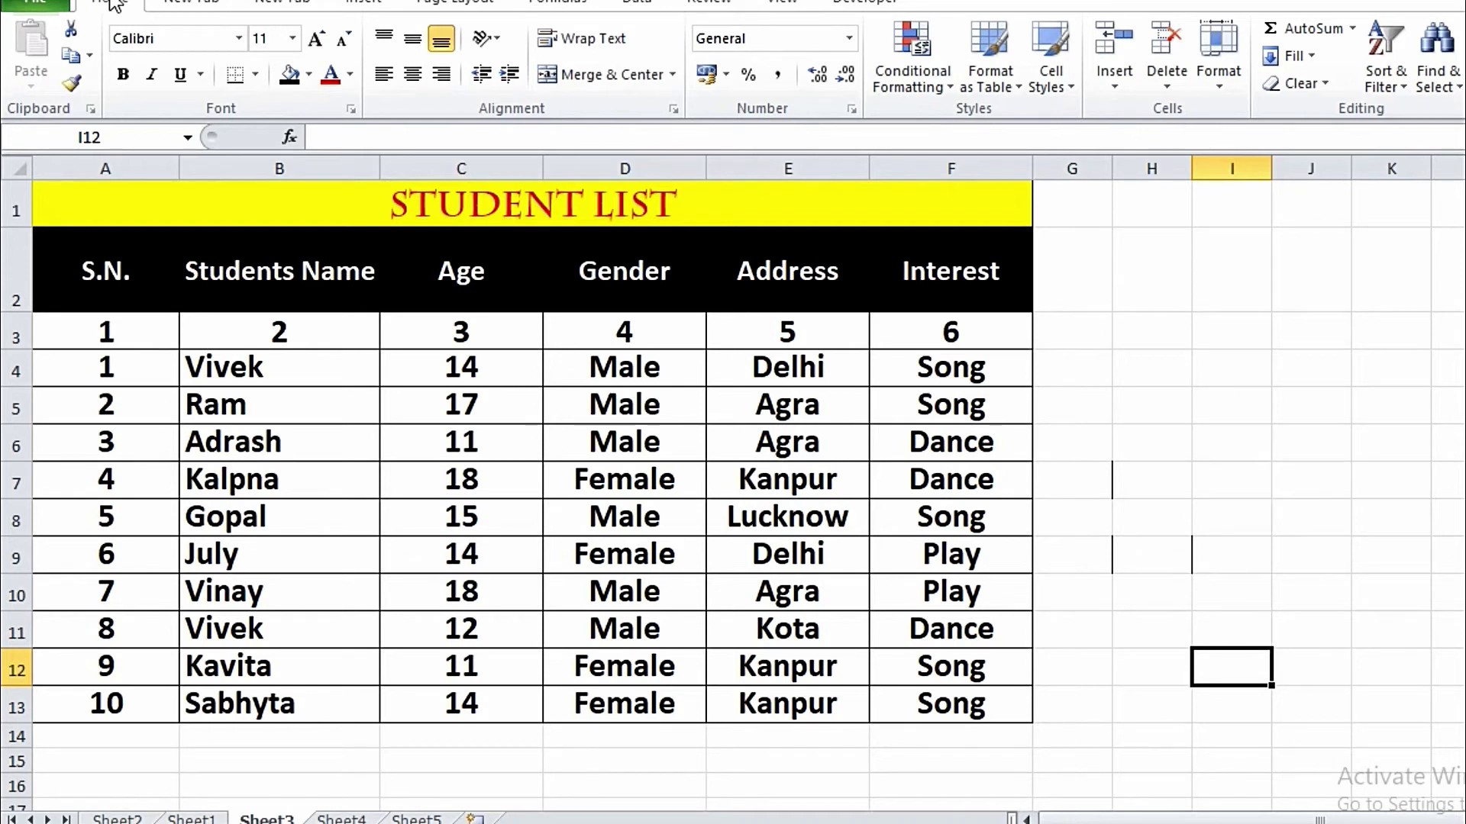
Step: Password-protect the STUDENT LIST sheet again, confirming the re-entered password
{"action": "left_click", "coordinate": [1217, 87]}
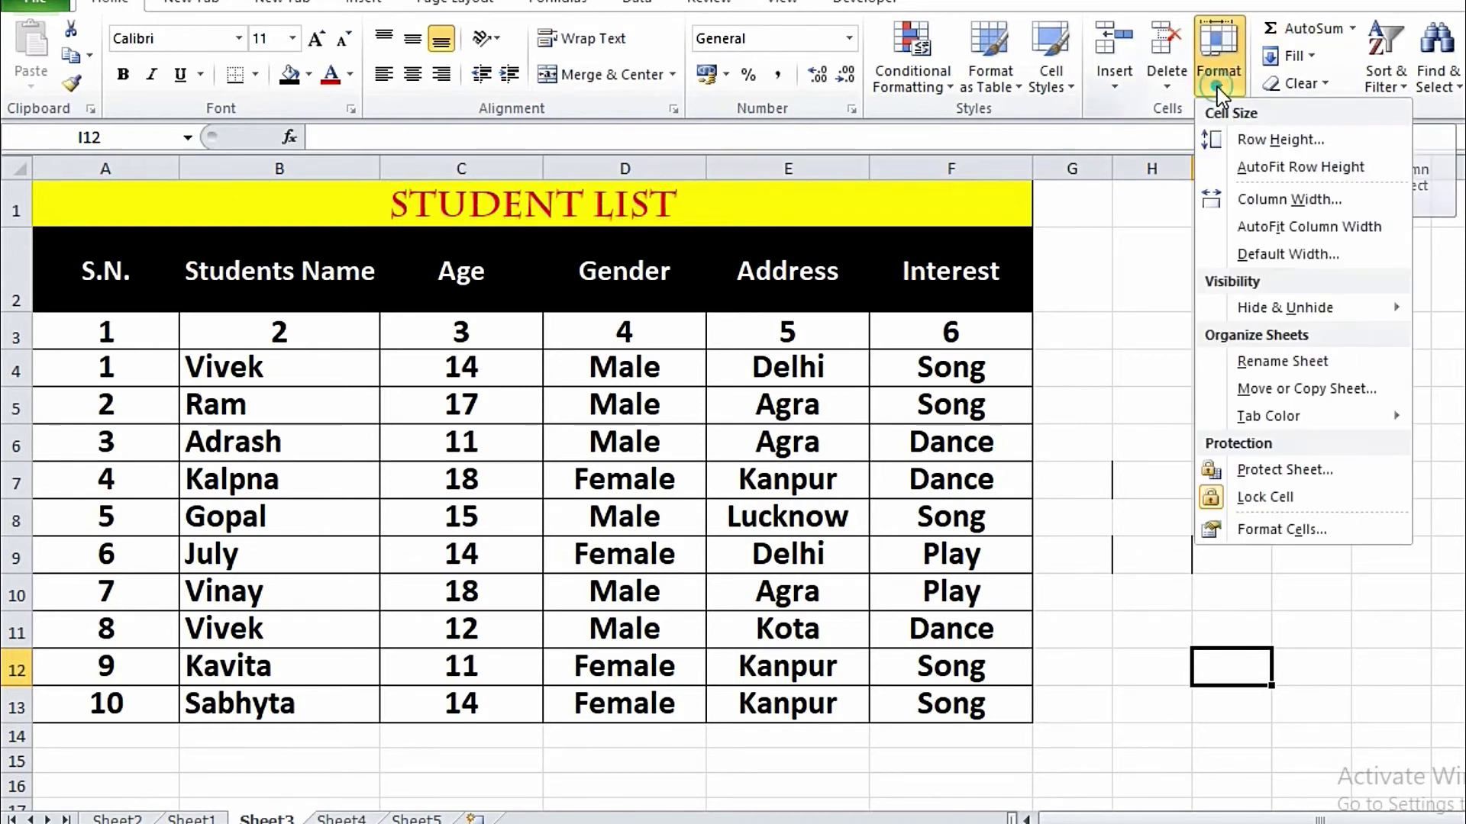
{"action": "left_click", "coordinate": [1252, 472]}
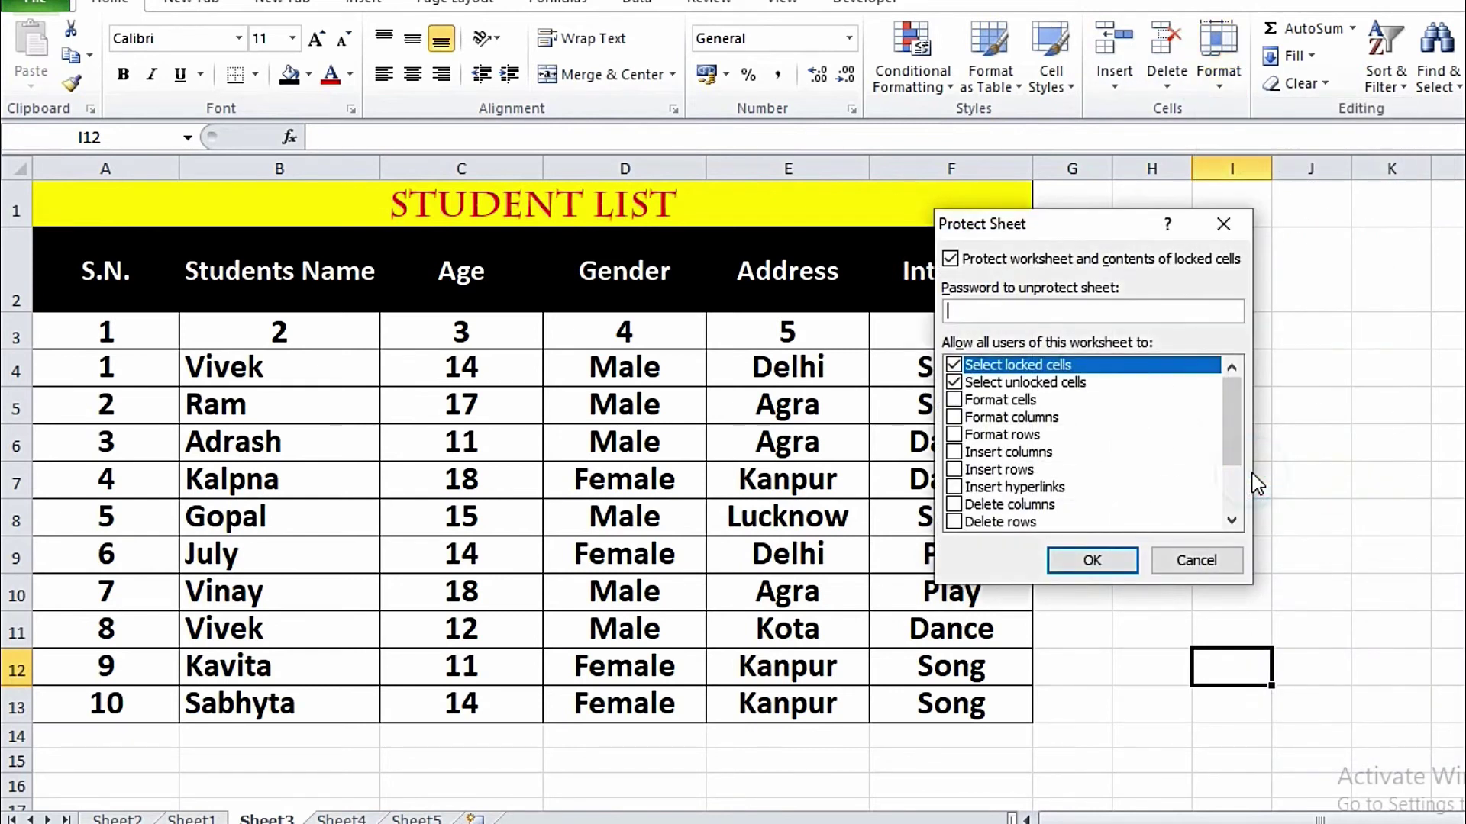
{"action": "left_click", "coordinate": [988, 313]}
{"action": "left_click", "coordinate": [1091, 561]}
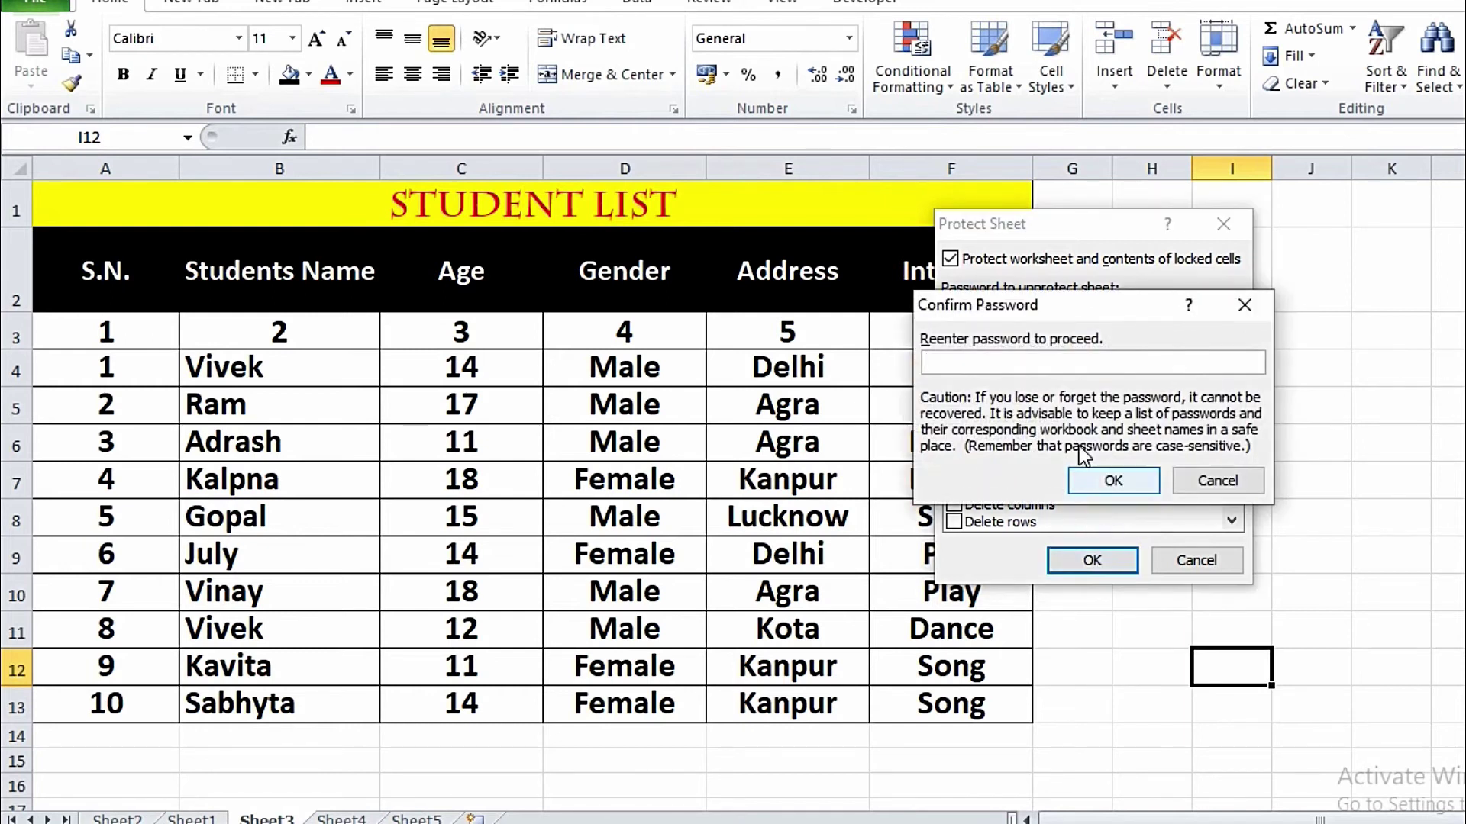
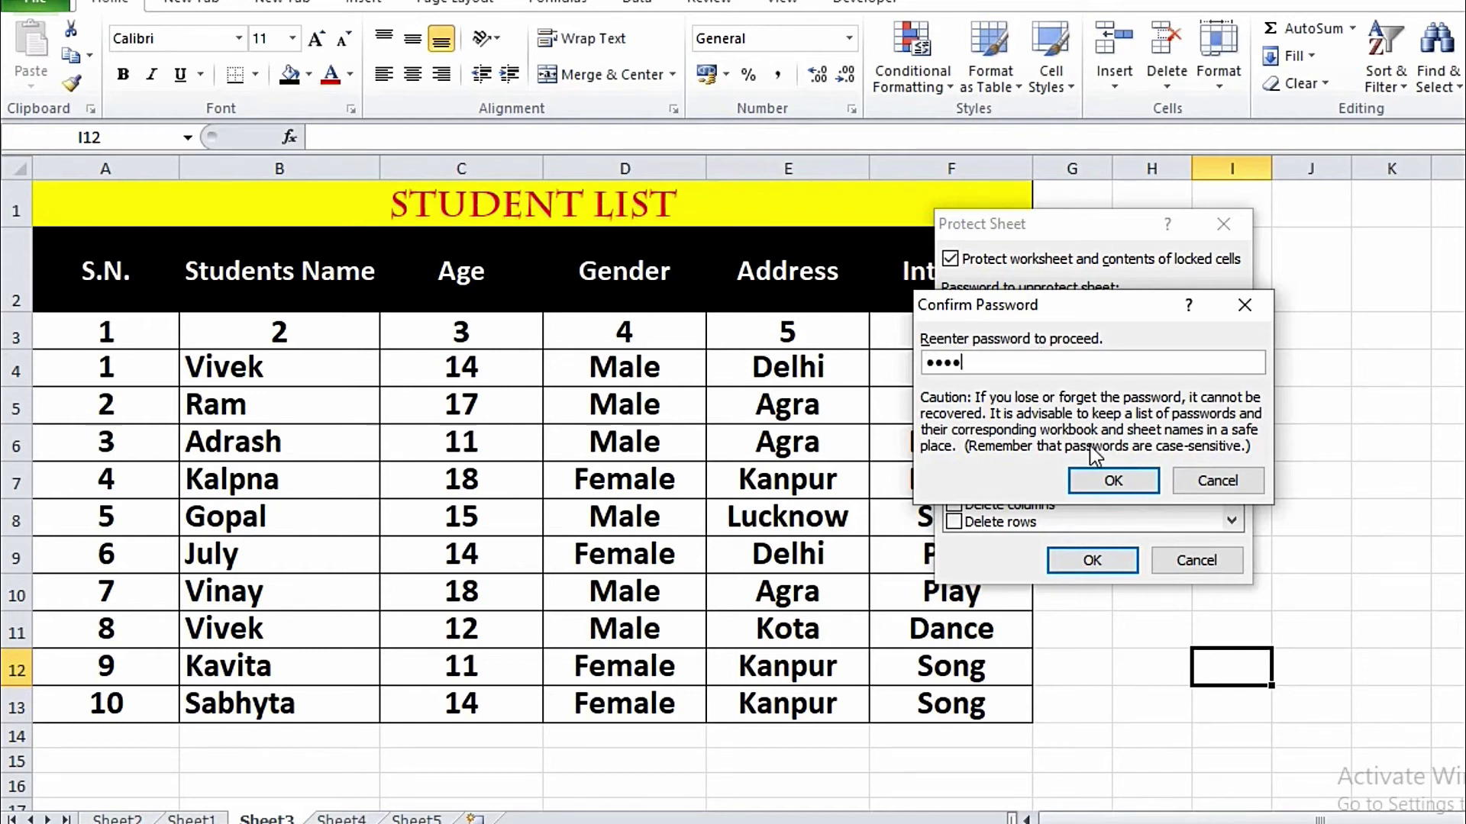
{"action": "left_click", "coordinate": [1118, 481]}
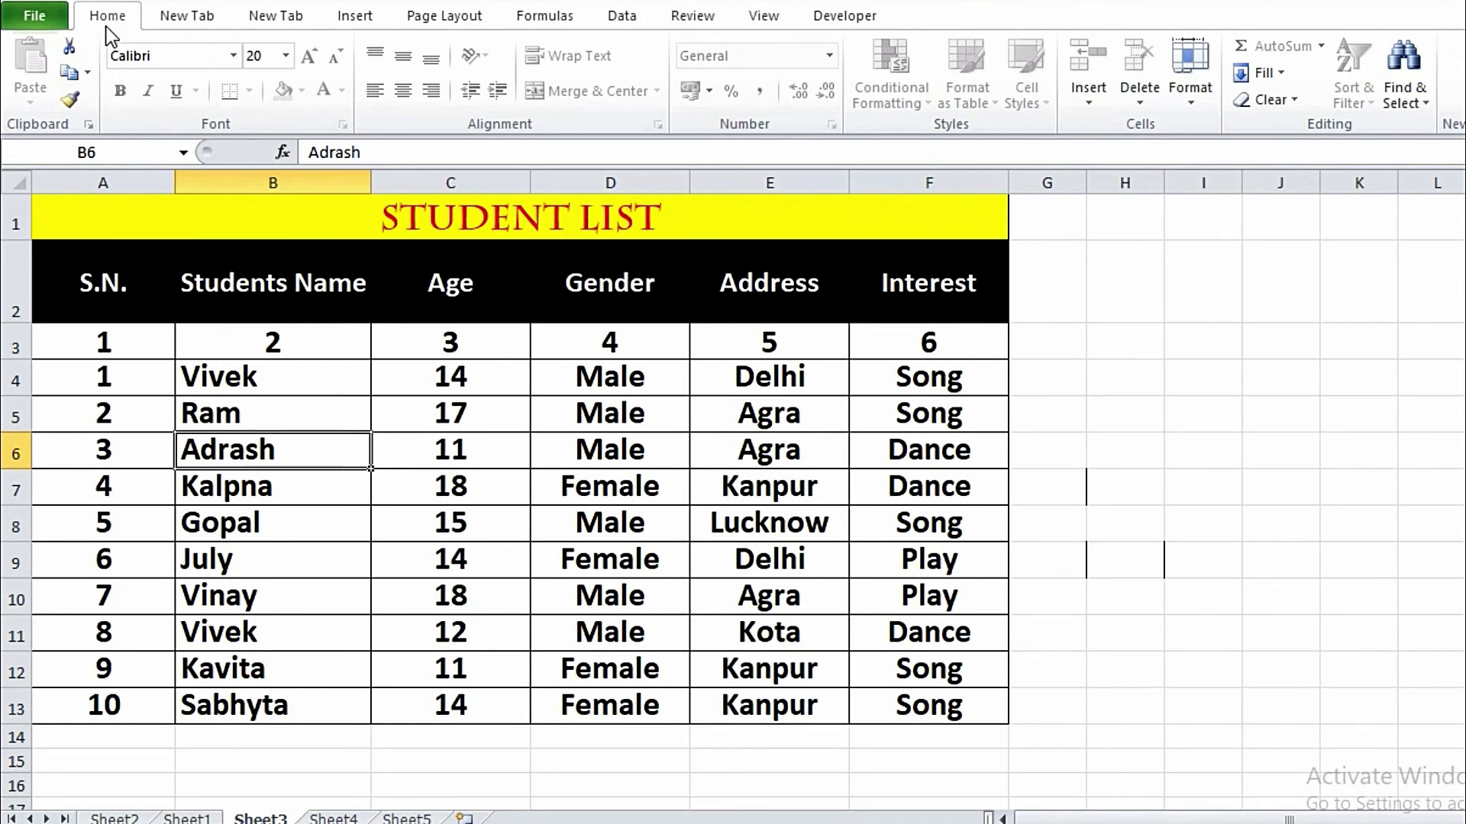
Step: Unprotect the STUDENT LIST sheet using its password
{"action": "left_click", "coordinate": [1192, 102]}
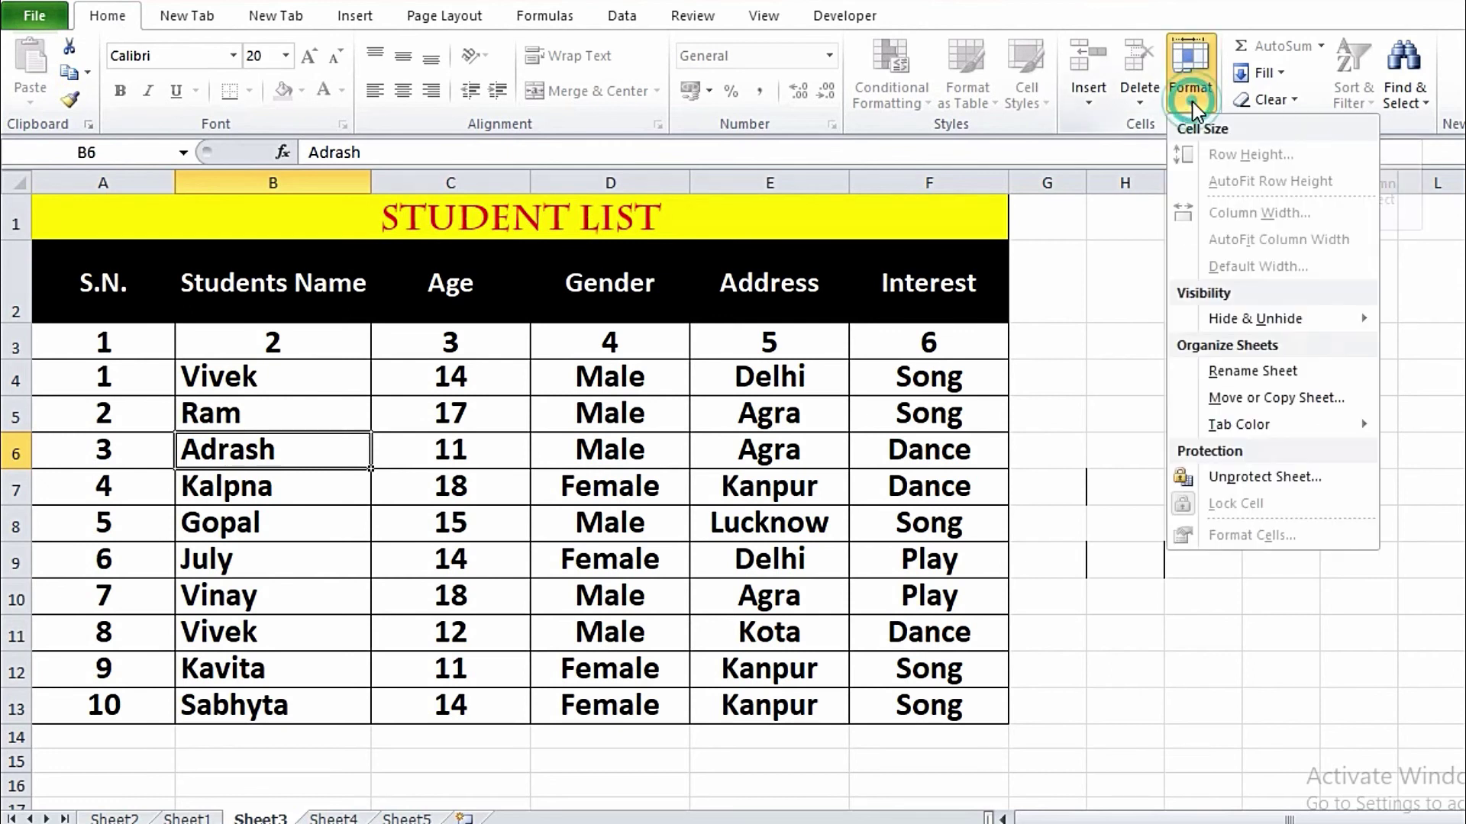
{"action": "left_click", "coordinate": [1272, 479]}
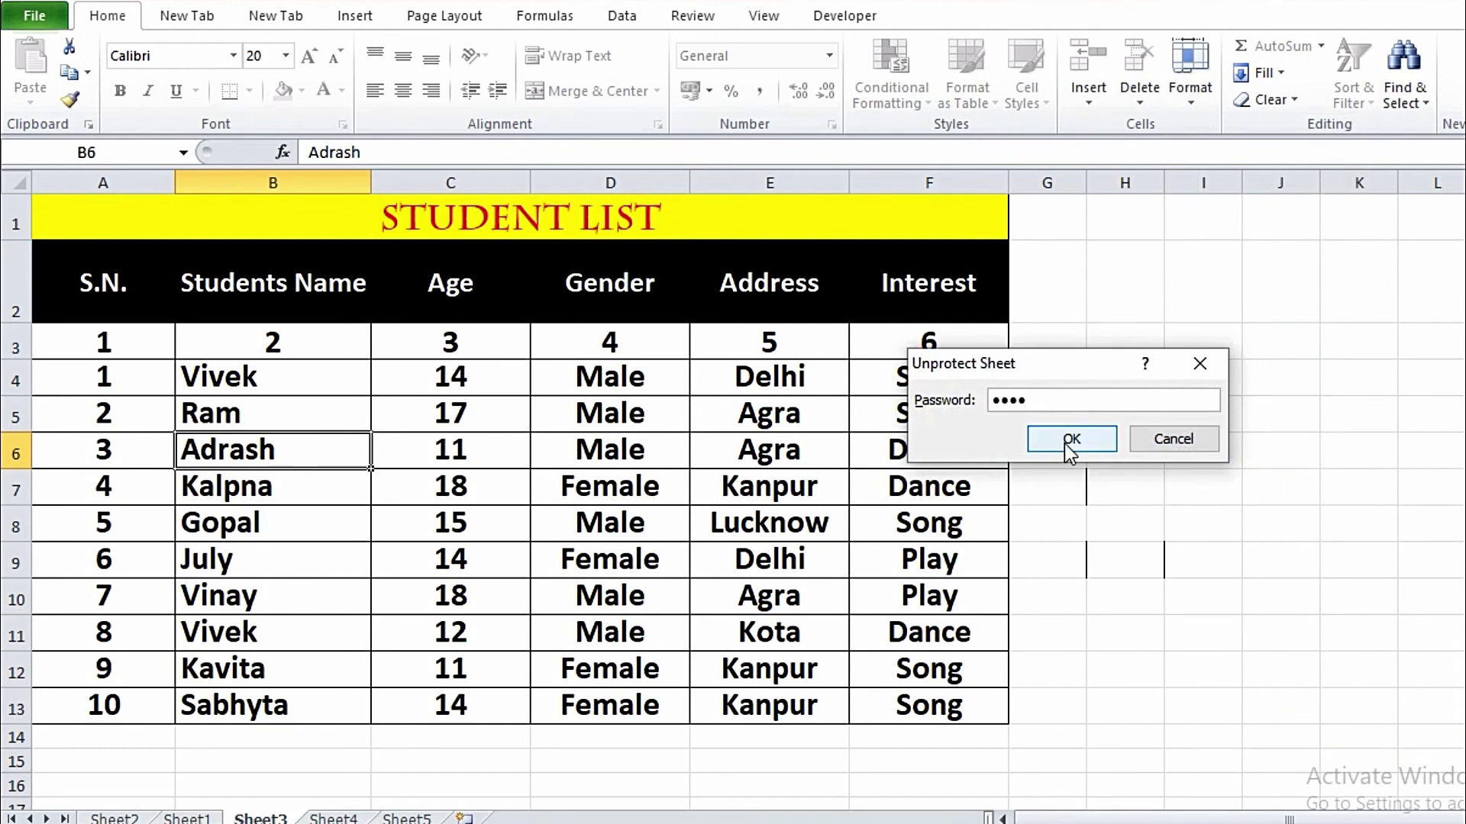
{"action": "left_click", "coordinate": [1070, 440]}
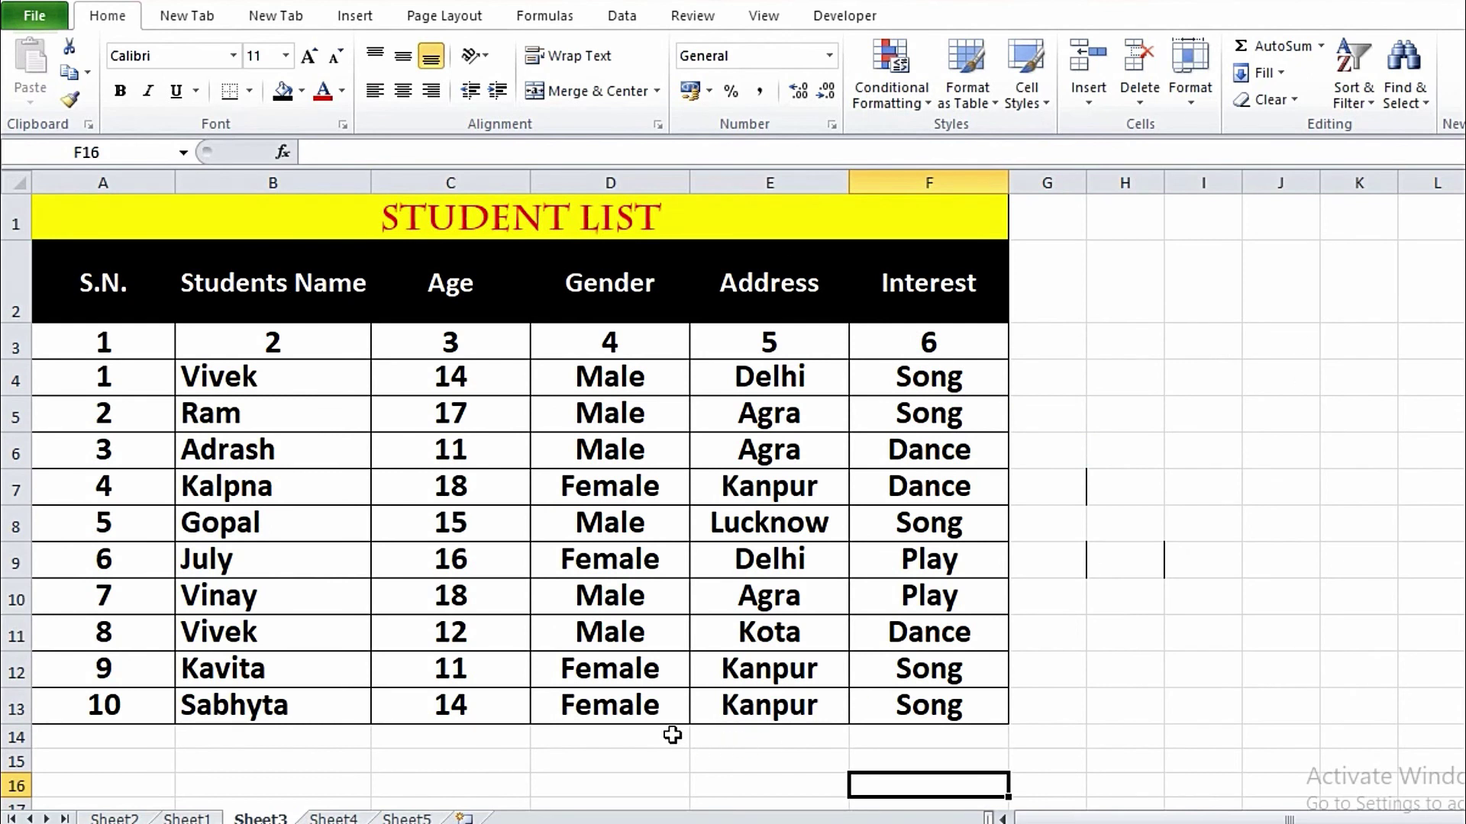
Step: Set the age in C9 to 18
{"action": "left_click", "coordinate": [481, 570]}
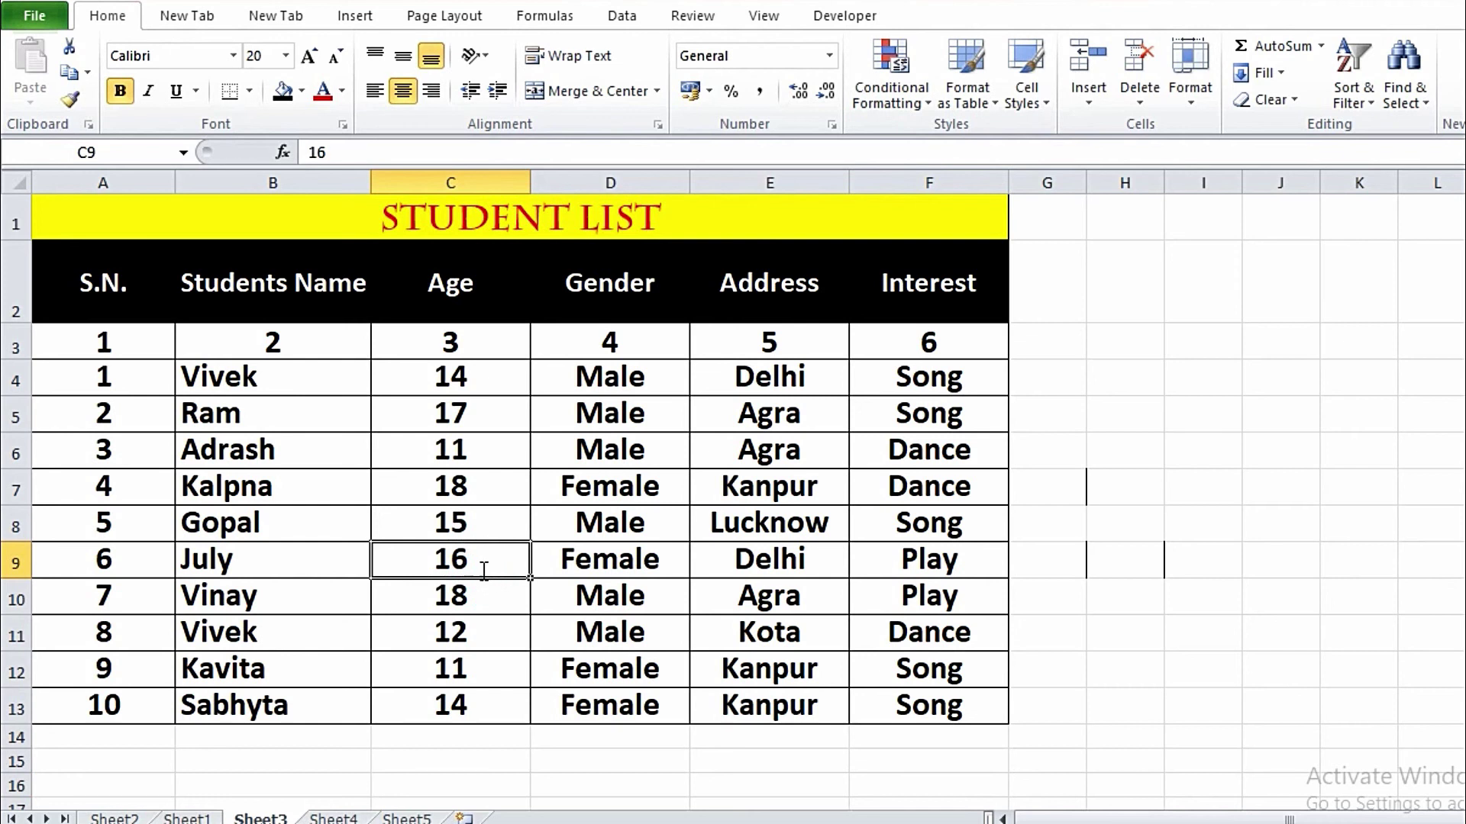
{"action": "type", "text": "18"}
{"action": "left_click", "coordinate": [525, 633]}
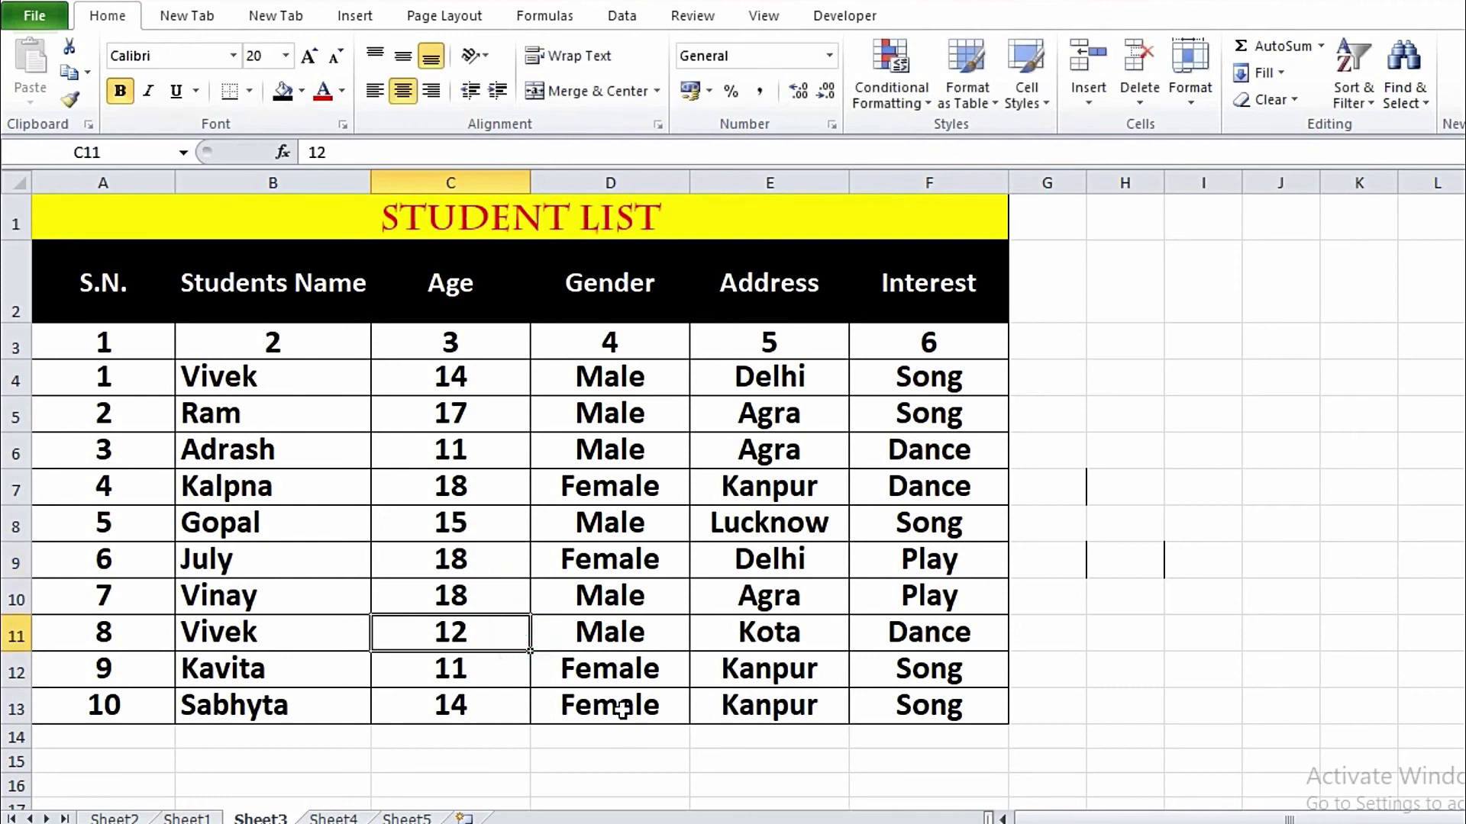
Step: Change row 12's address to Kota in E12 and interest to Play in F12
{"action": "left_click", "coordinate": [777, 680]}
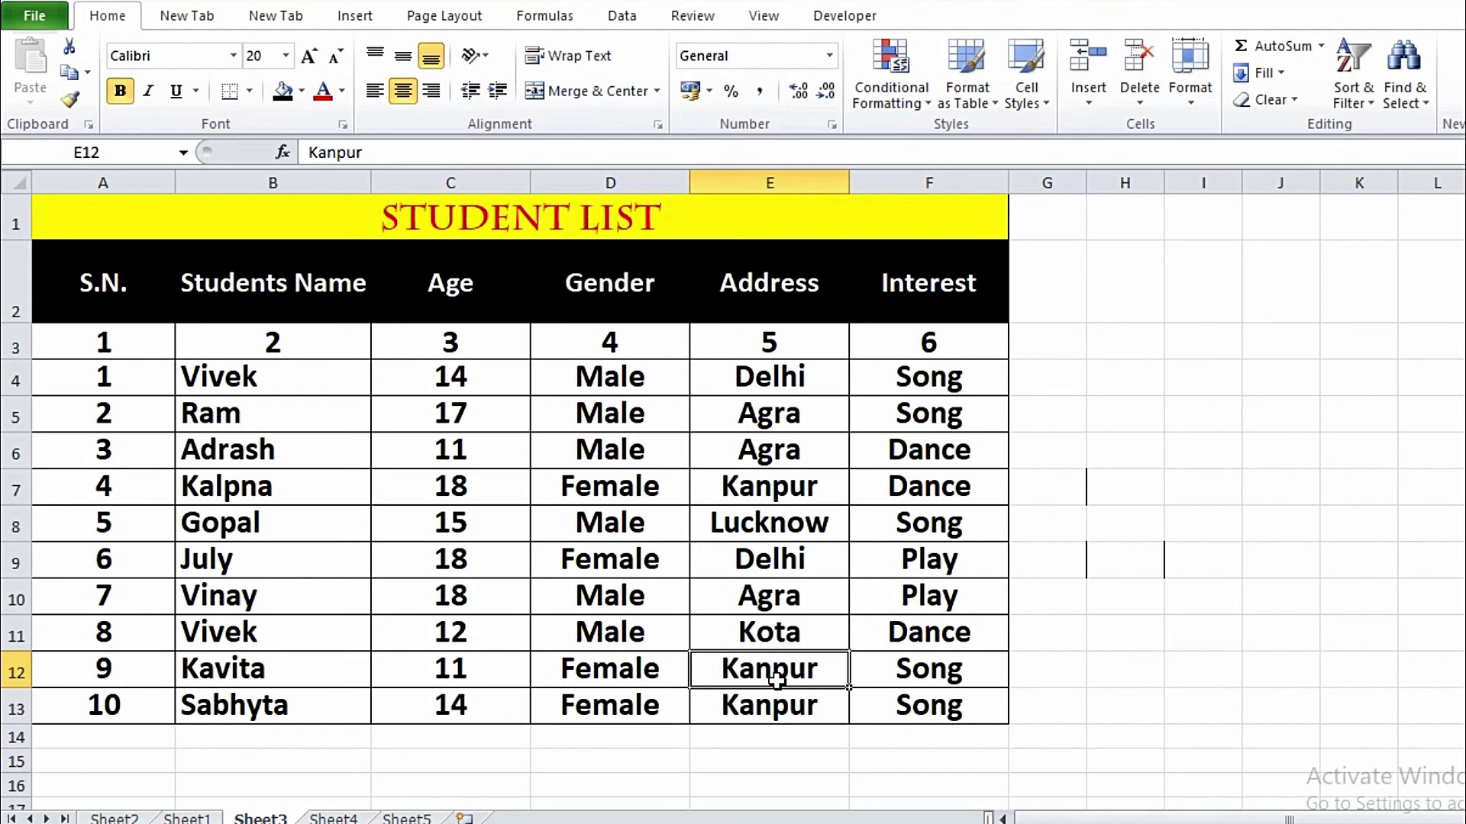
{"action": "type", "text": "Kota"}
{"action": "left_click", "coordinate": [924, 676]}
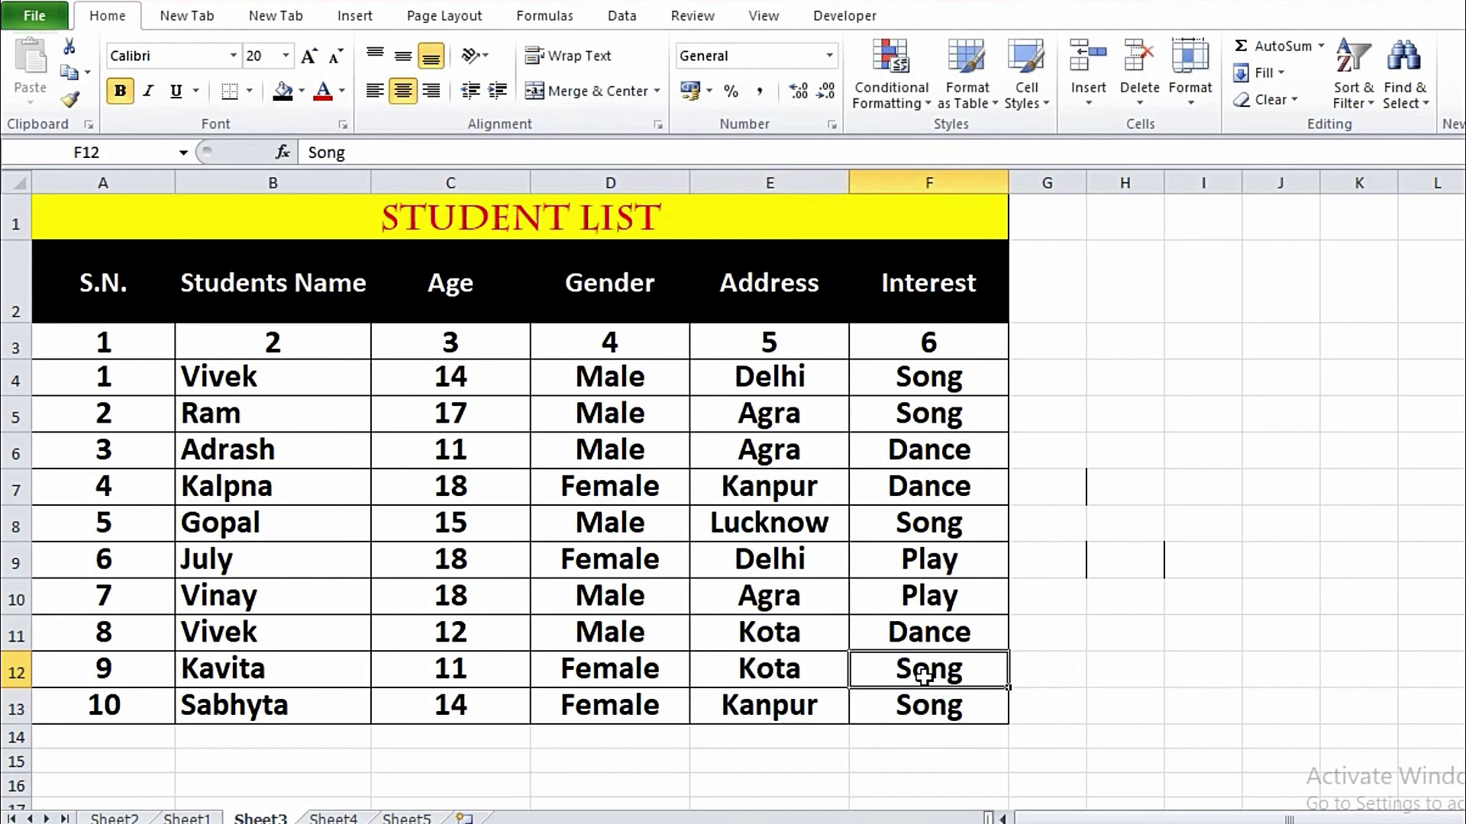
{"action": "type", "text": "P"}
{"action": "left_click", "coordinate": [847, 754]}
{"action": "key", "text": "Tab"}
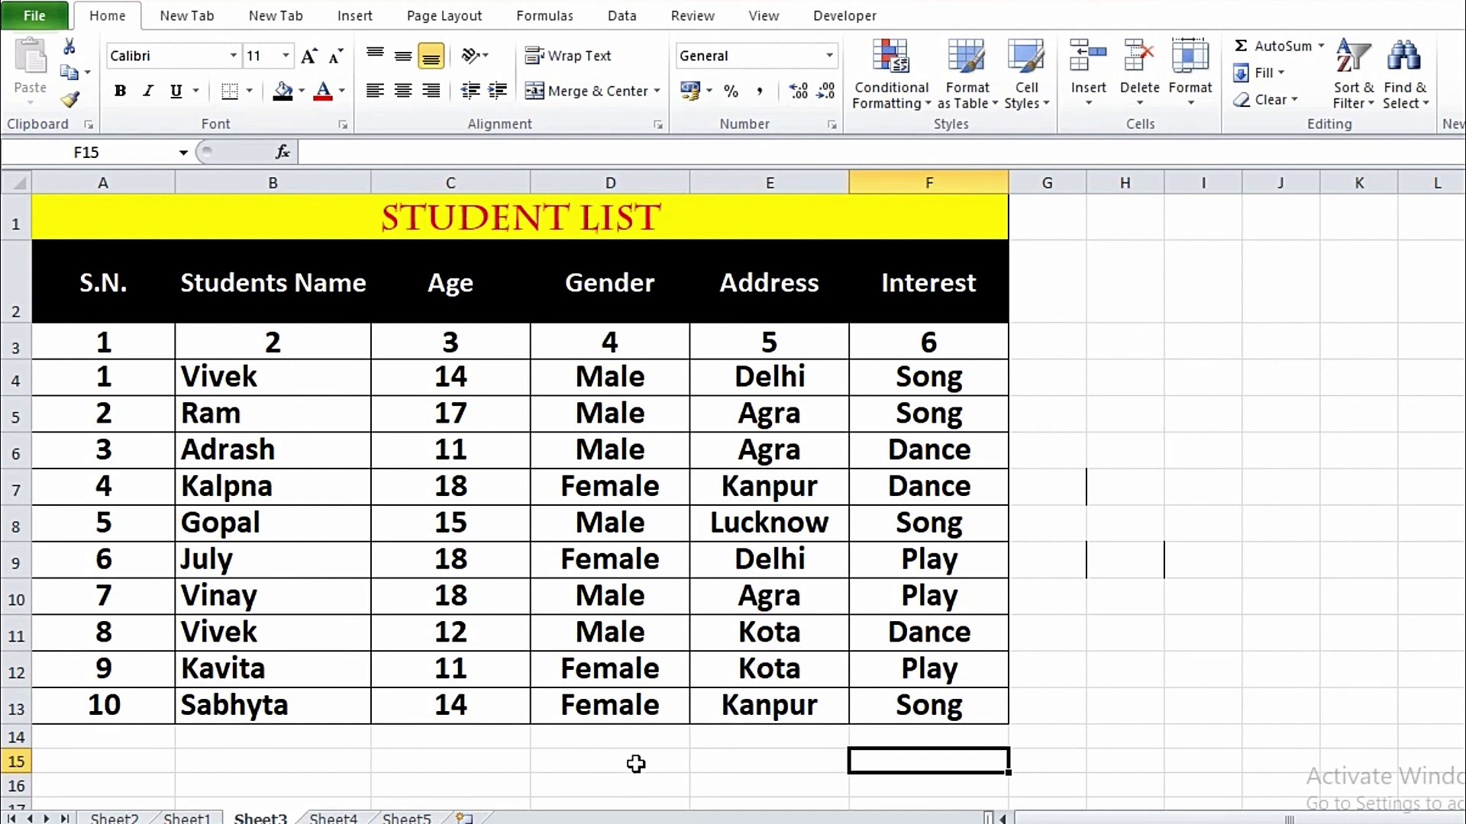